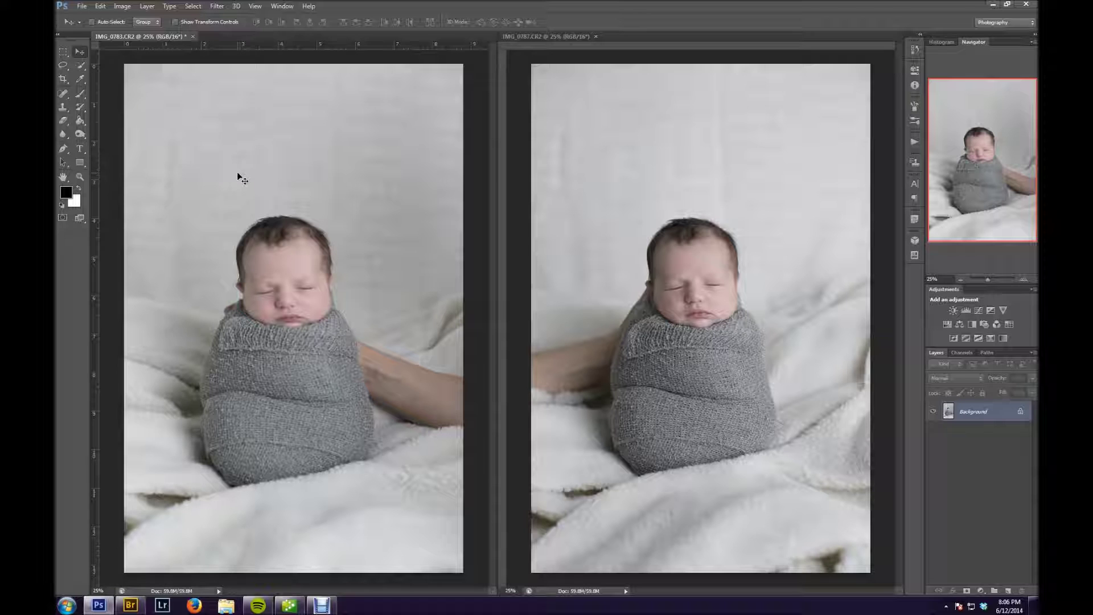
# Copy the IMG_0783.CR2 photo into IMG_0787.CR2 as a new layer and close the source document without saving
pyautogui.moveTo(238, 173); pyautogui.dragTo(648, 203)
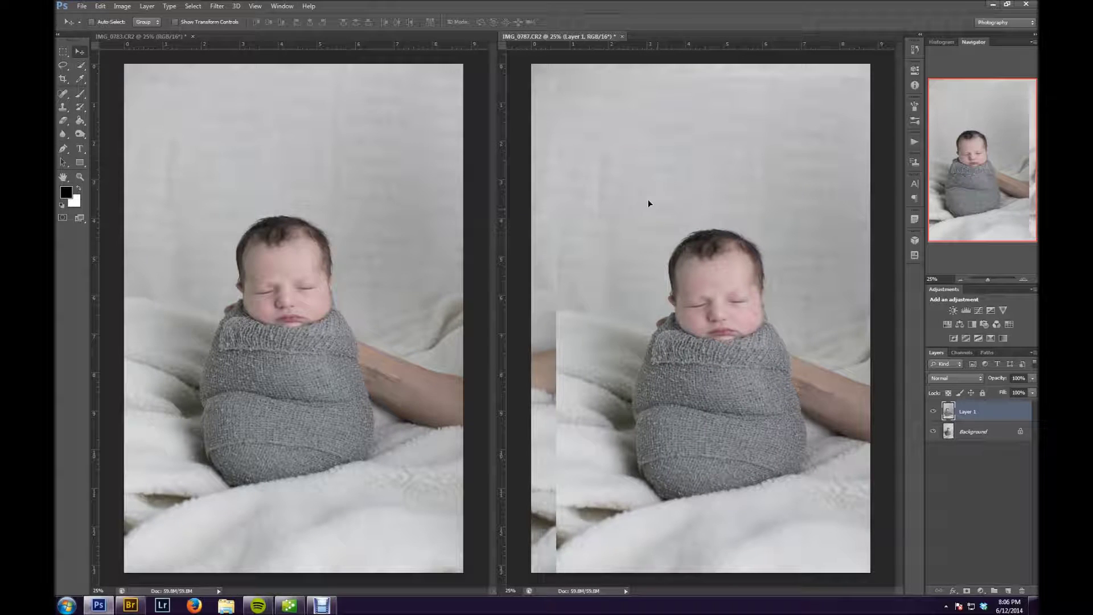
pyautogui.click(192, 36)
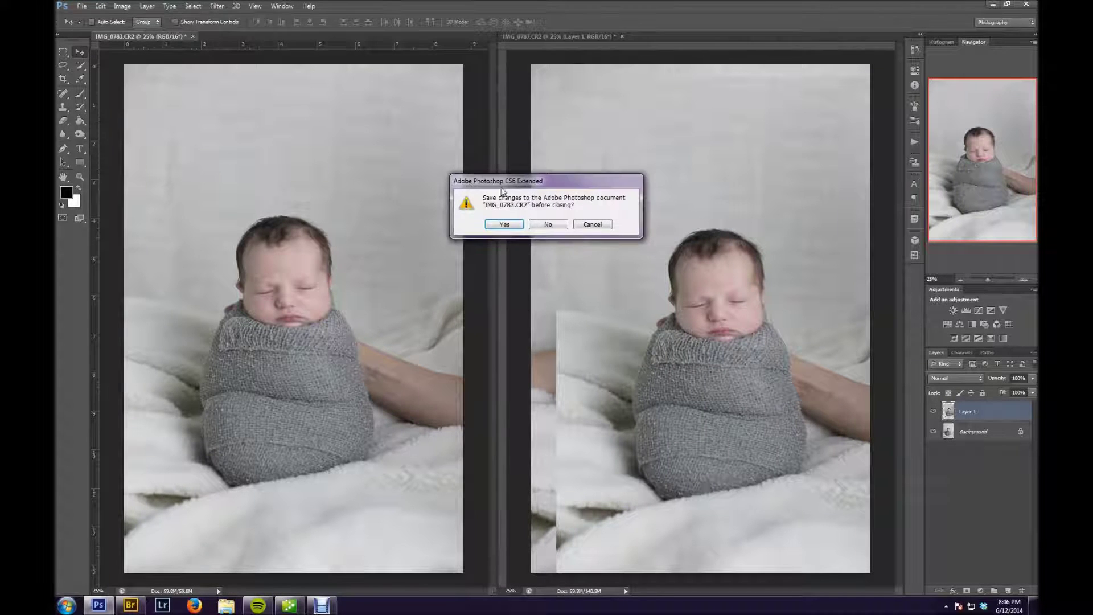
pyautogui.click(547, 224)
# Move Layer 1 so its baby lies over the baby in the background, checking the overlap by toggling its visibility
pyautogui.moveTo(520, 280); pyautogui.dragTo(526, 257)
pyautogui.click(933, 412)
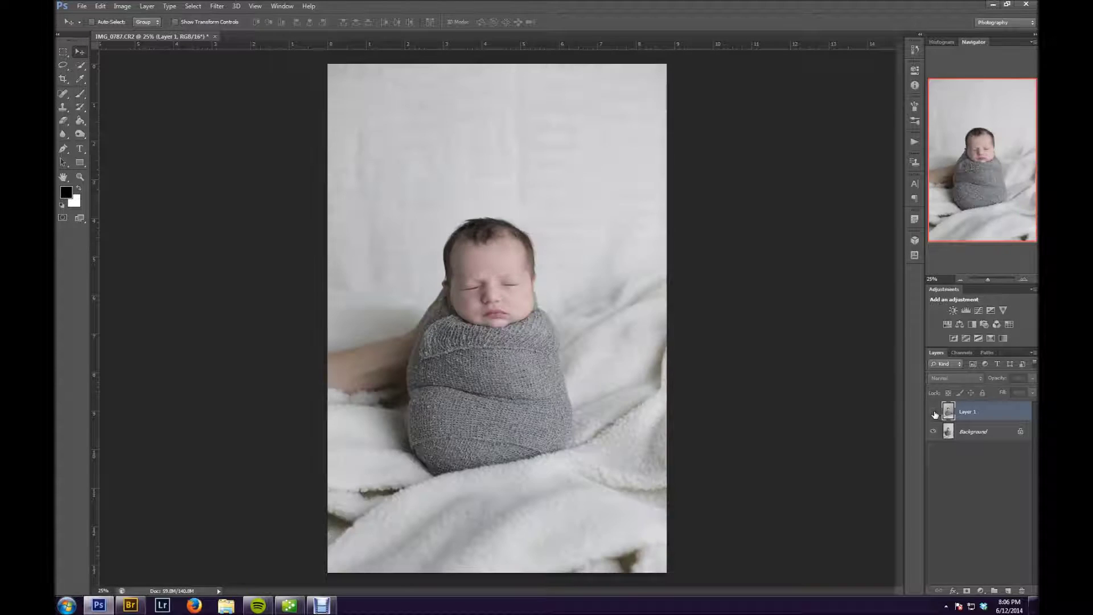
pyautogui.click(933, 412)
pyautogui.click(933, 412)
pyautogui.click(933, 412)
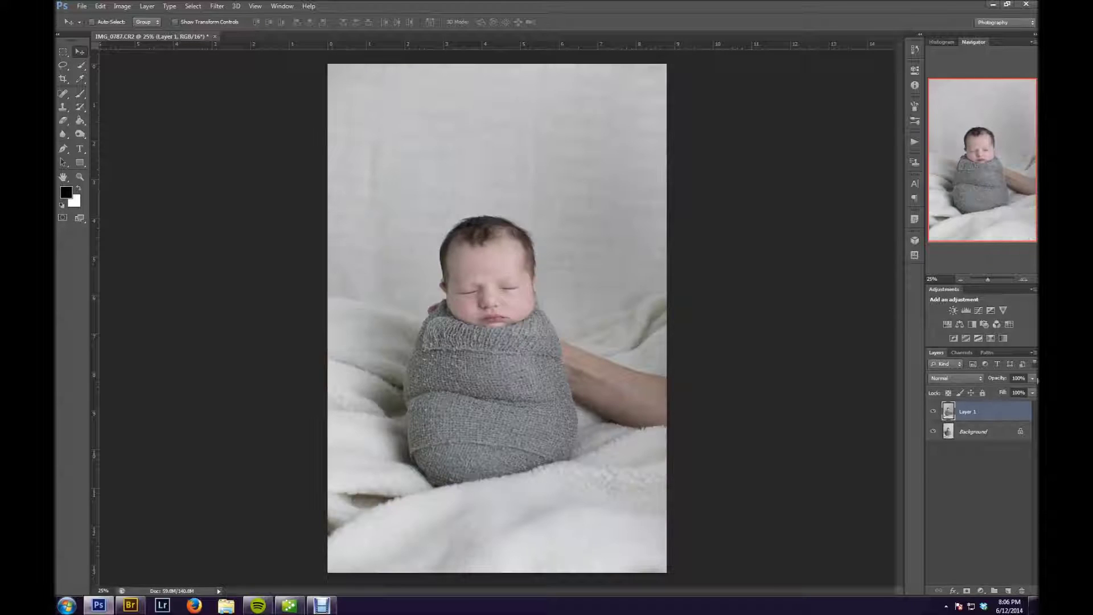
# Lower Layer 1's opacity to about 45% and shift the layer slightly to align the faces and wraps
pyautogui.click(1031, 378)
pyautogui.moveTo(1006, 390); pyautogui.dragTo(1004, 392)
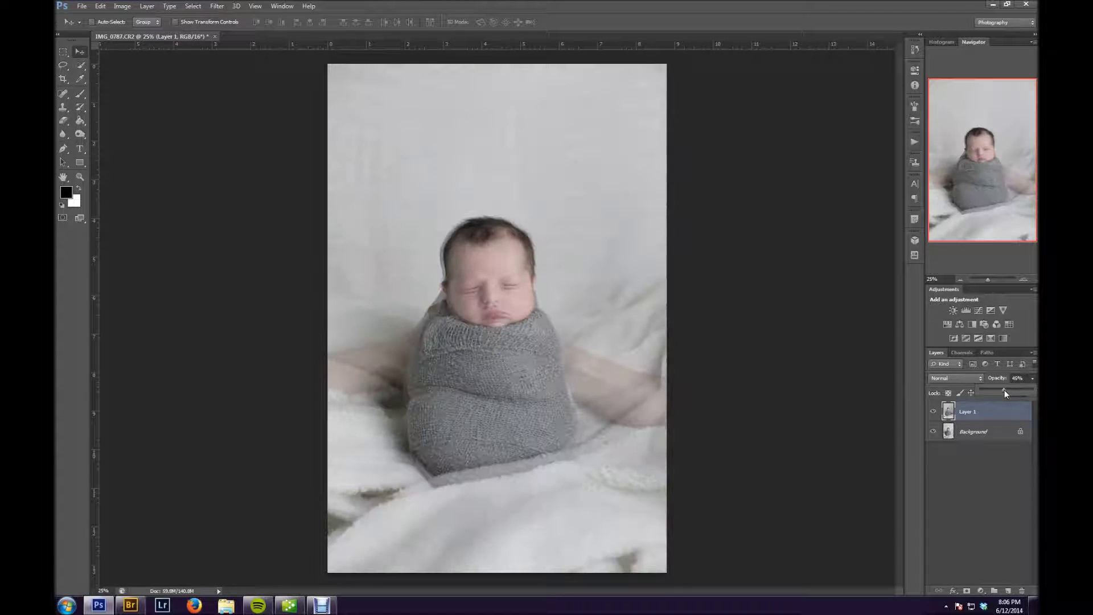
pyautogui.moveTo(576, 314); pyautogui.dragTo(580, 313)
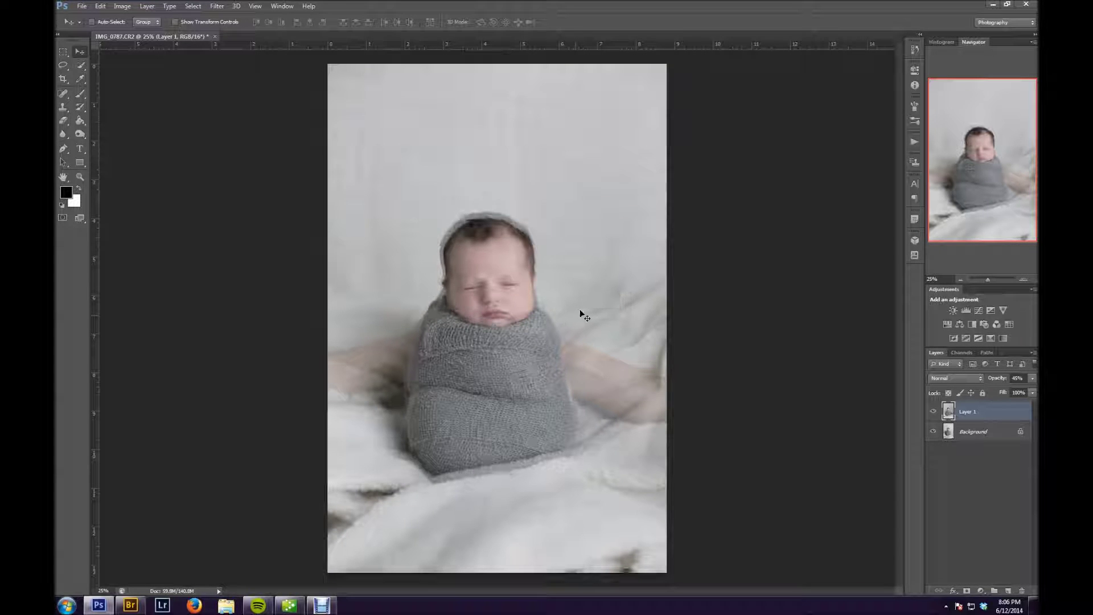
# Compare Layer 1 with the background by toggling its visibility, with its opacity raised to 69%
pyautogui.click(933, 411)
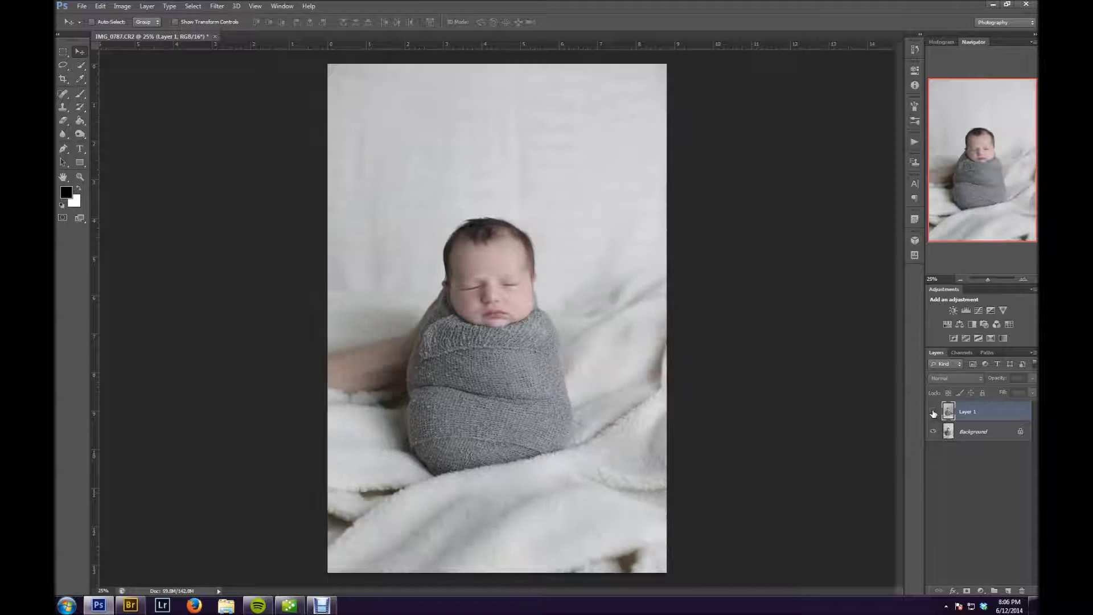
pyautogui.click(933, 412)
pyautogui.click(1031, 379)
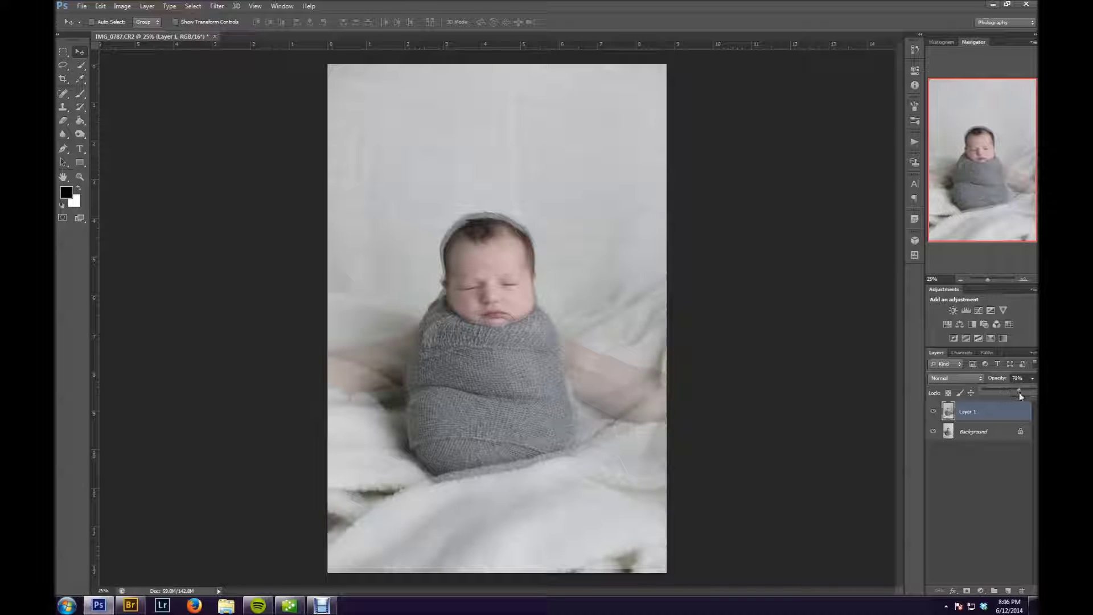
pyautogui.click(934, 412)
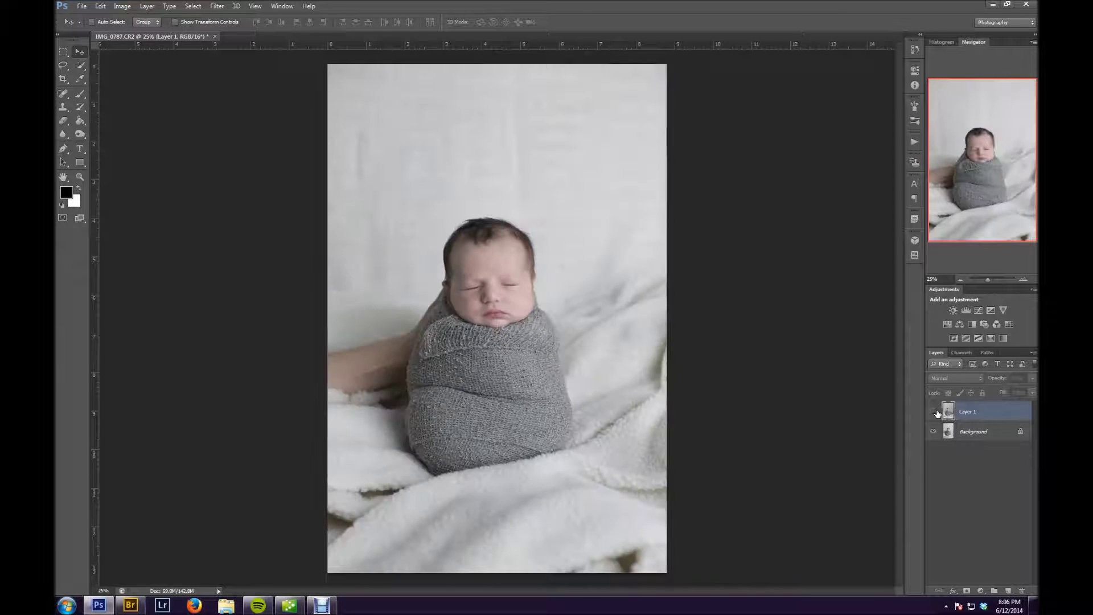
pyautogui.click(934, 412)
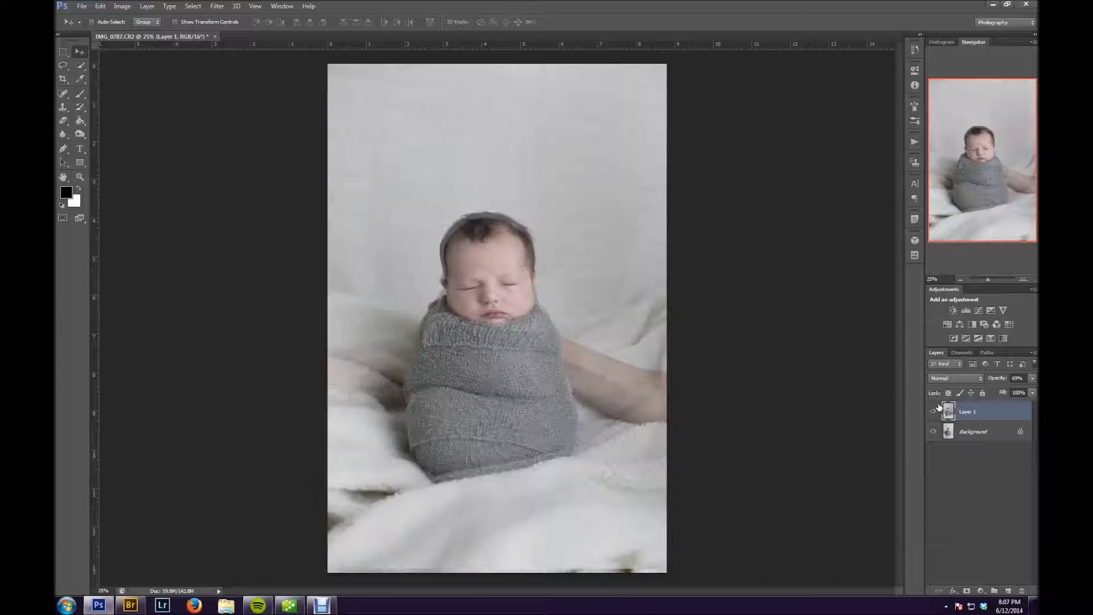
pyautogui.click(934, 414)
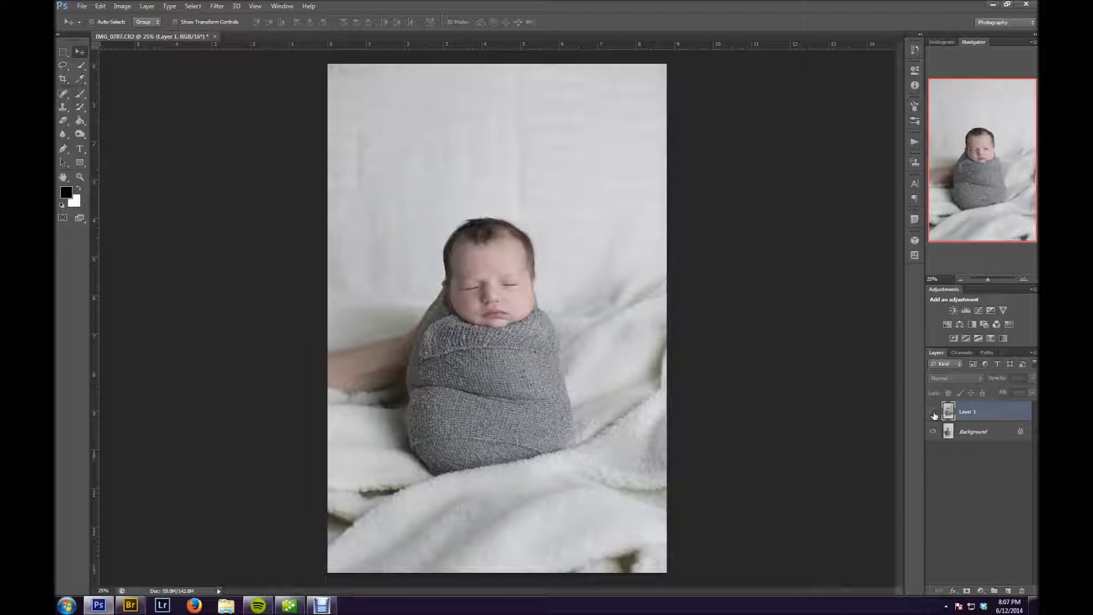
pyautogui.click(934, 412)
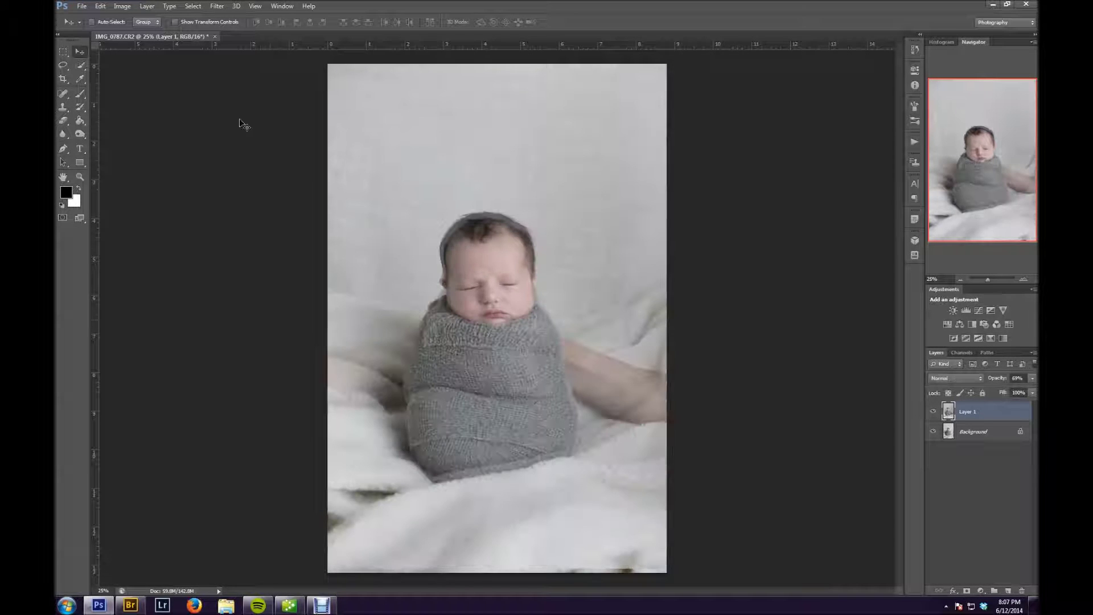
# Restore Layer 1's opacity to 100% and set the Eraser tool's opacity to 100%
pyautogui.click(66, 120)
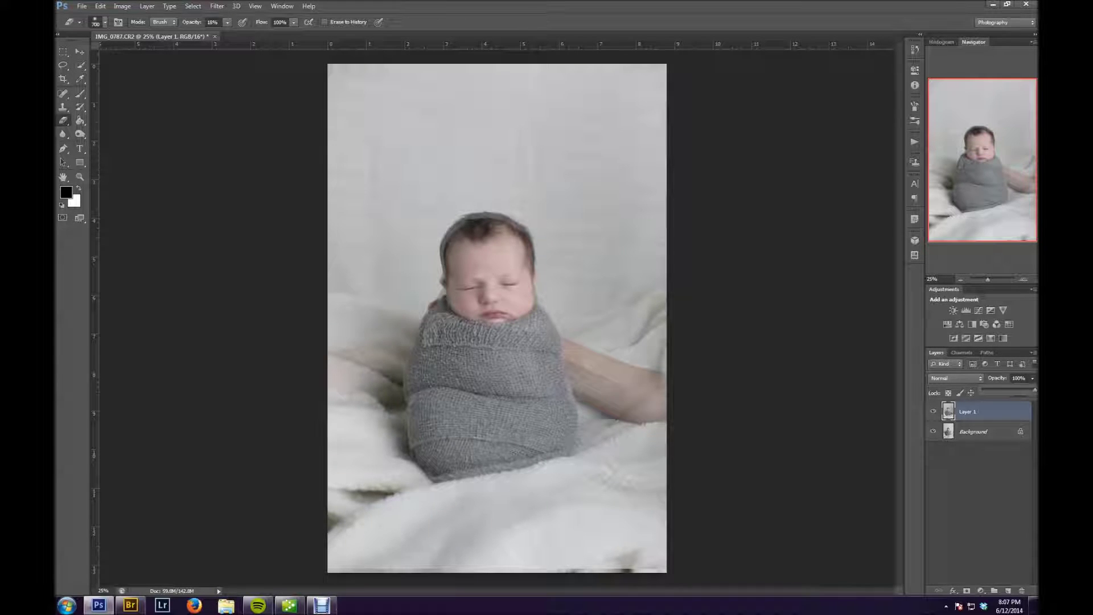
pyautogui.moveTo(1019, 391); pyautogui.dragTo(1034, 390)
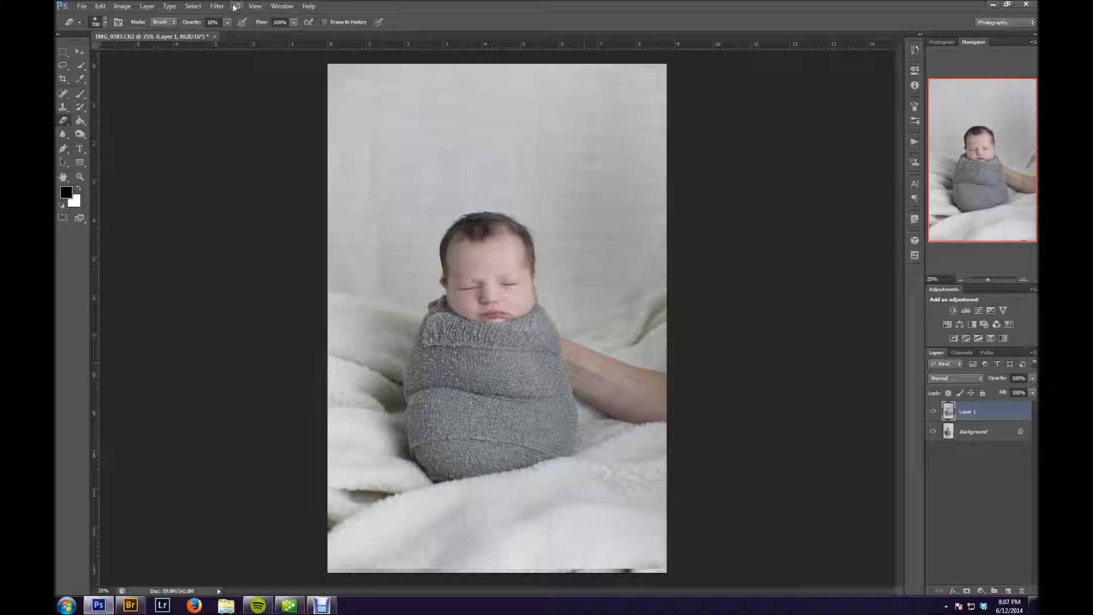
pyautogui.moveTo(227, 22); pyautogui.dragTo(299, 36)
# Erase the supporting arm, the wrap's right side and the area around the baby's head on Layer 1
pyautogui.moveTo(594, 307)
pyautogui.mouseDown()
pyautogui.moveTo(655, 432)
pyautogui.moveTo(660, 393)
pyautogui.moveTo(569, 387)
pyautogui.moveTo(622, 402)
pyautogui.mouseUp()
pyautogui.moveTo(540, 376)
pyautogui.mouseDown()
pyautogui.moveTo(512, 399)
pyautogui.moveTo(481, 392)
pyautogui.moveTo(464, 410)
pyautogui.moveTo(454, 357)
pyautogui.moveTo(473, 447)
pyautogui.mouseUp()
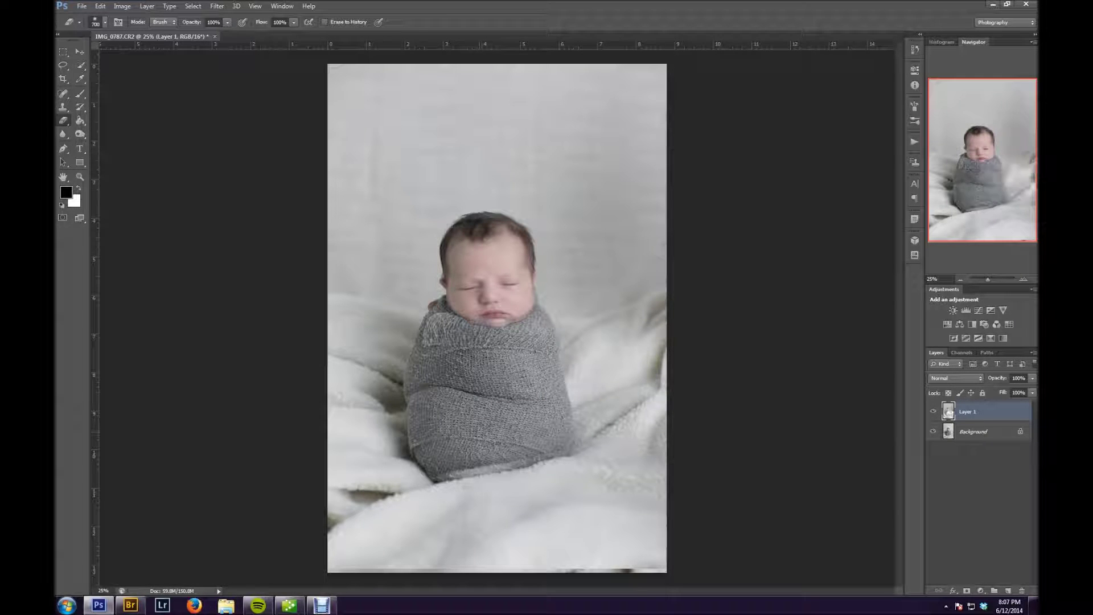
pyautogui.moveTo(521, 304)
pyautogui.mouseDown()
pyautogui.moveTo(544, 293)
pyautogui.moveTo(551, 245)
pyautogui.mouseUp()
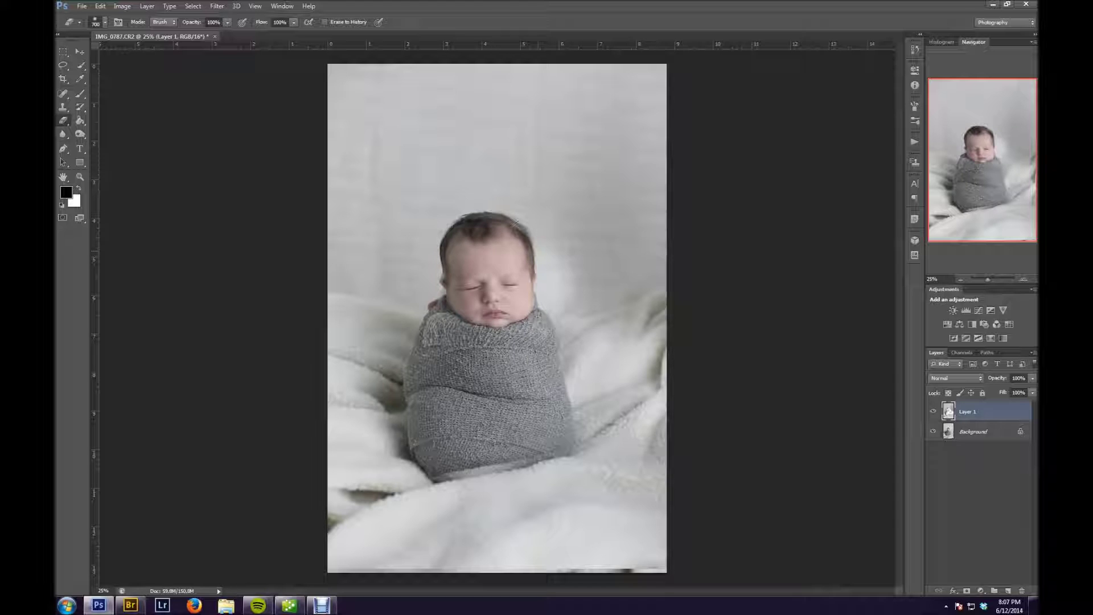
pyautogui.moveTo(531, 234)
pyautogui.mouseDown()
pyautogui.moveTo(517, 210)
pyautogui.moveTo(475, 201)
pyautogui.moveTo(440, 223)
pyautogui.moveTo(450, 307)
pyautogui.mouseUp()
pyautogui.moveTo(550, 288)
pyautogui.mouseDown()
pyautogui.moveTo(655, 268)
pyautogui.moveTo(573, 253)
pyautogui.mouseUp()
# Enlarge the eraser brush to 1400, erase Layer 1's upper backdrop and lower blanket, and compare with the background
pyautogui.press(']')
pyautogui.press(']')
pyautogui.press(']')
pyautogui.press(']')
pyautogui.press(']')
pyautogui.press(']')
pyautogui.press(']')
pyautogui.press(']')
pyautogui.press(']')
pyautogui.press(']')
pyautogui.press(']')
pyautogui.moveTo(571, 117)
pyautogui.mouseDown()
pyautogui.moveTo(530, 141)
pyautogui.moveTo(528, 127)
pyautogui.moveTo(522, 151)
pyautogui.mouseUp()
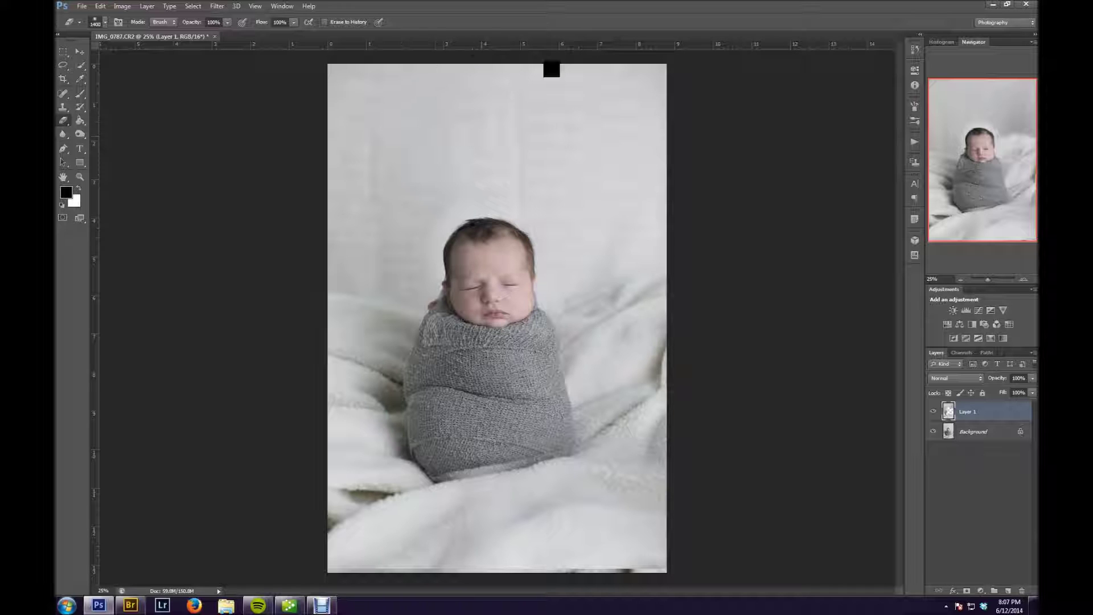
pyautogui.moveTo(507, 410)
pyautogui.mouseDown()
pyautogui.moveTo(429, 475)
pyautogui.moveTo(425, 493)
pyautogui.moveTo(385, 502)
pyautogui.moveTo(384, 522)
pyautogui.moveTo(289, 530)
pyautogui.moveTo(632, 510)
pyautogui.moveTo(647, 326)
pyautogui.mouseUp()
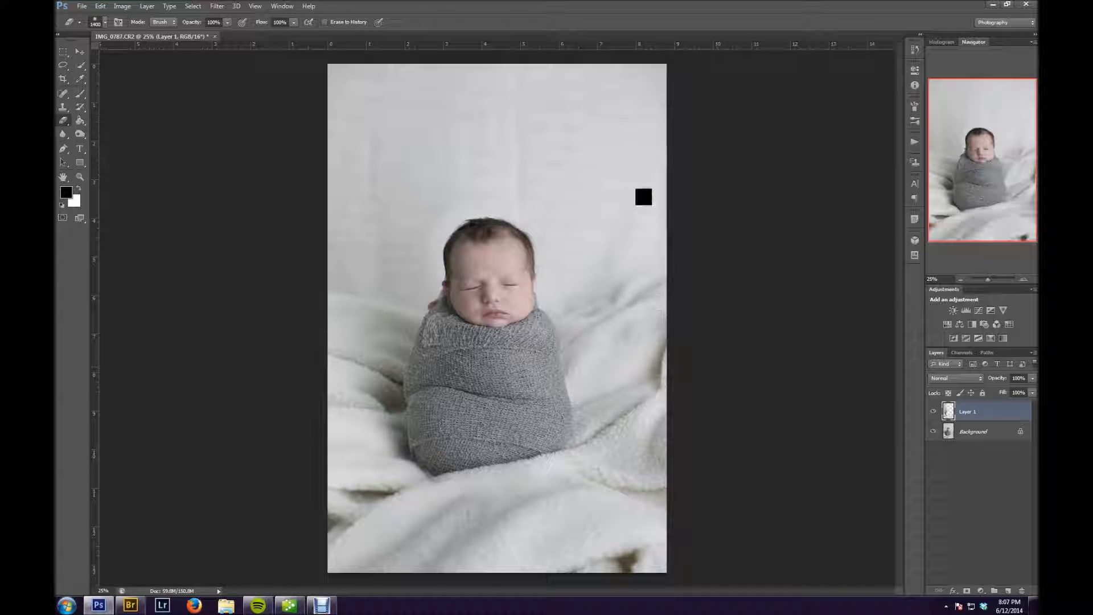
pyautogui.click(932, 413)
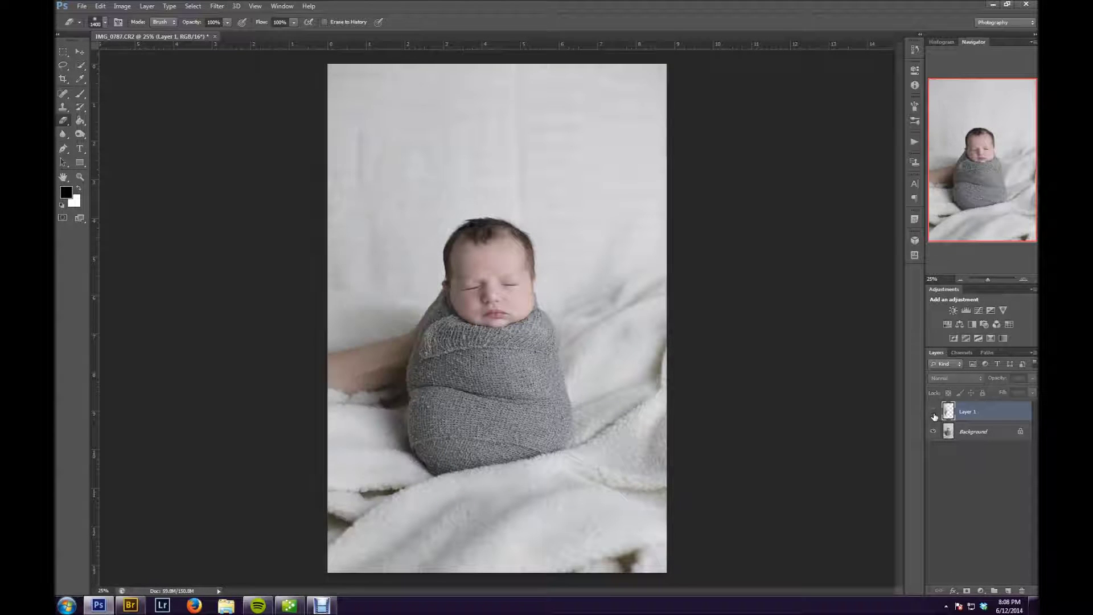
pyautogui.click(933, 413)
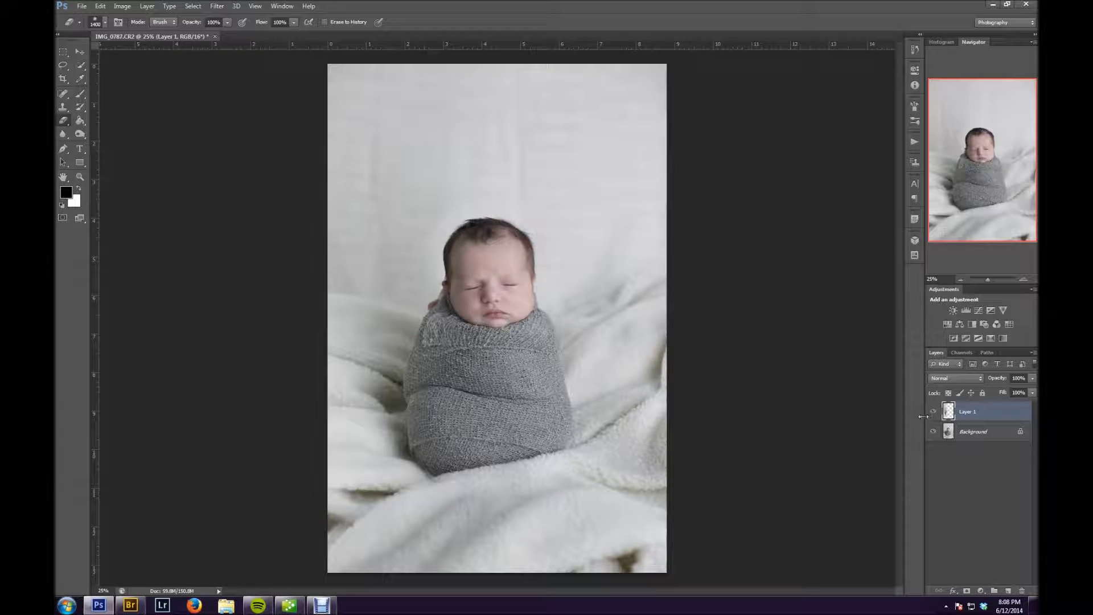
# Undo all the eraser strokes on Layer 1
pyautogui.hotkey('ctrl', 'alt', 'z')
pyautogui.hotkey('ctrl', 'alt', 'z')
pyautogui.hotkey('ctrl', 'alt', 'z')
pyautogui.hotkey('ctrl', 'alt', 'z')
pyautogui.hotkey('ctrl', 'alt', 'z')
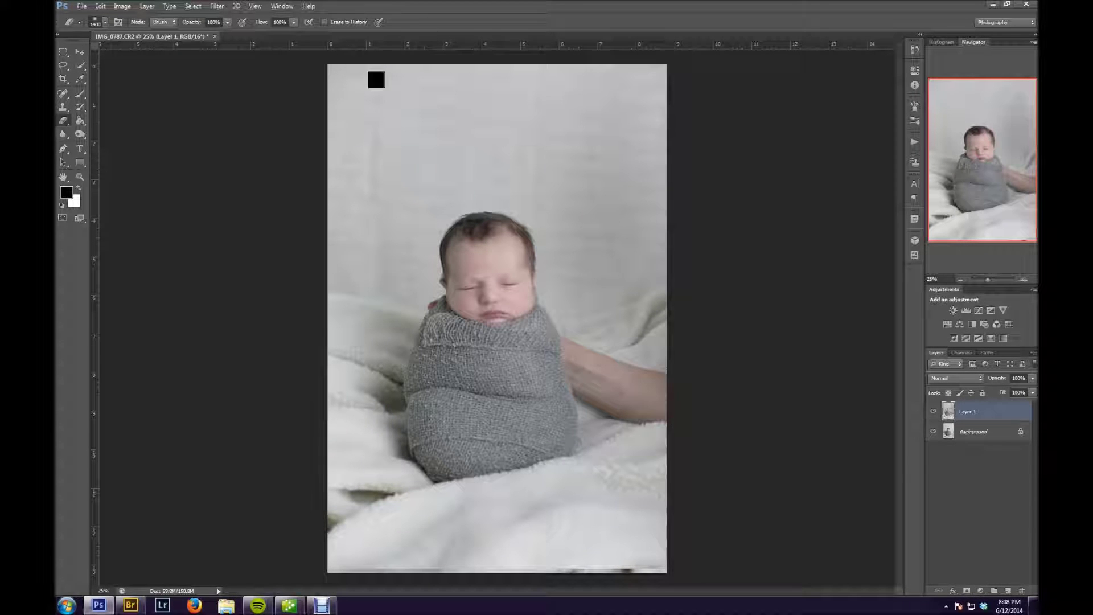
# Shrink the eraser brush and erase a spot of Layer 1 just right of the baby's face
pyautogui.press('[')
pyautogui.press('[')
pyautogui.press('[')
pyautogui.press('[')
pyautogui.press('[')
pyautogui.press('[')
pyautogui.press('[')
pyautogui.moveTo(544, 273)
pyautogui.mouseDown()
pyautogui.moveTo(535, 289)
pyautogui.moveTo(544, 275)
pyautogui.mouseUp()
# Reduce the eraser brush to 175 and erase Layer 1 around the baby's head and right shoulder
pyautogui.press('[')
pyautogui.press('[')
pyautogui.press('[')
pyautogui.press('[')
pyautogui.press('[')
pyautogui.press('[')
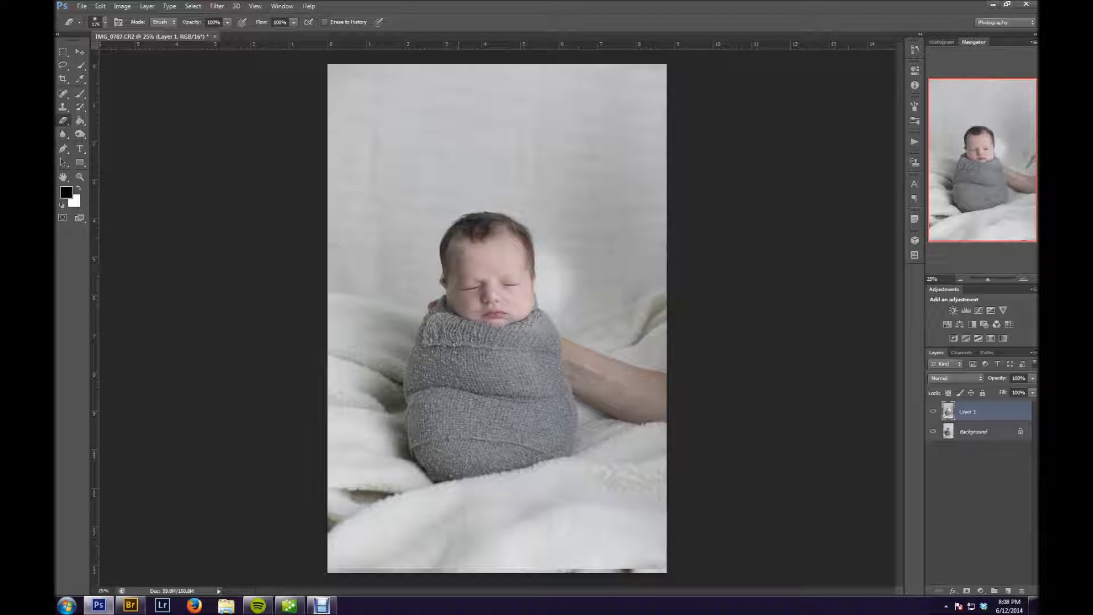
pyautogui.moveTo(449, 250)
pyautogui.mouseDown()
pyautogui.moveTo(442, 264)
pyautogui.moveTo(453, 229)
pyautogui.moveTo(495, 218)
pyautogui.moveTo(517, 220)
pyautogui.moveTo(528, 250)
pyautogui.moveTo(523, 304)
pyautogui.moveTo(502, 333)
pyautogui.moveTo(481, 337)
pyautogui.moveTo(465, 317)
pyautogui.moveTo(434, 341)
pyautogui.moveTo(439, 322)
pyautogui.moveTo(430, 342)
pyautogui.moveTo(449, 364)
pyautogui.moveTo(471, 356)
pyautogui.moveTo(541, 379)
pyautogui.moveTo(578, 364)
pyautogui.moveTo(604, 393)
pyautogui.moveTo(651, 324)
pyautogui.moveTo(632, 228)
pyautogui.moveTo(598, 250)
pyautogui.moveTo(626, 313)
pyautogui.mouseUp()
# Enlarge the eraser brush to 800 and erase Layer 1's supporting arm, upper backdrop and lower blanket
pyautogui.press(']')
pyautogui.press(']')
pyautogui.press(']')
pyautogui.press(']')
pyautogui.press(']')
pyautogui.press(']')
pyautogui.press(']')
pyautogui.press(']')
pyautogui.moveTo(549, 219)
pyautogui.mouseDown()
pyautogui.moveTo(544, 195)
pyautogui.moveTo(509, 156)
pyautogui.moveTo(611, 122)
pyautogui.moveTo(643, 85)
pyautogui.moveTo(450, 94)
pyautogui.mouseUp()
pyautogui.moveTo(444, 135); pyautogui.dragTo(461, 186)
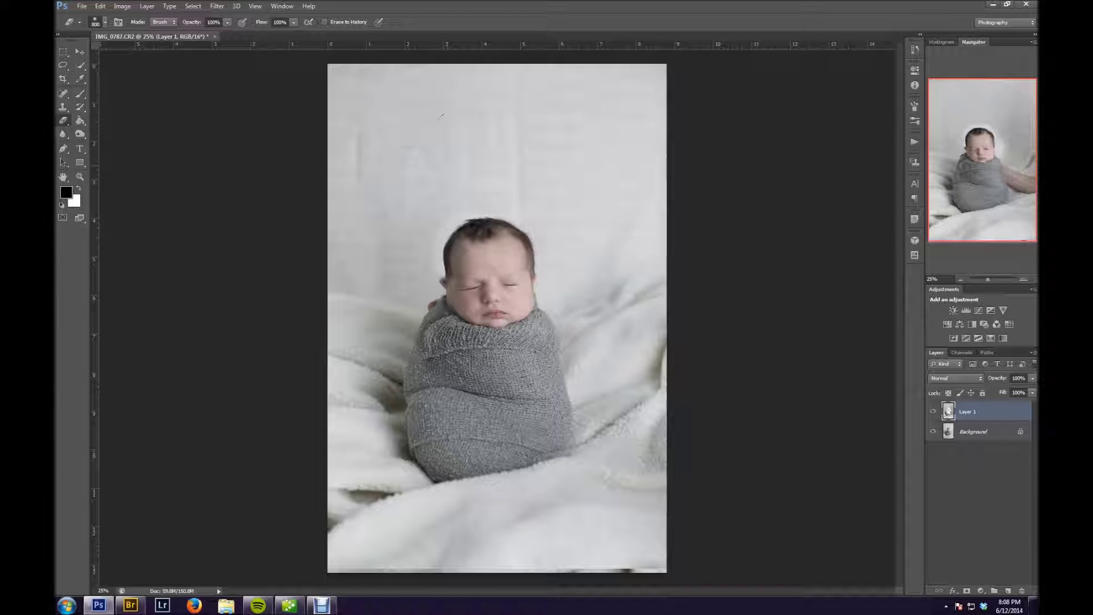
pyautogui.moveTo(595, 455)
pyautogui.mouseDown()
pyautogui.moveTo(512, 478)
pyautogui.moveTo(472, 529)
pyautogui.moveTo(333, 476)
pyautogui.moveTo(336, 555)
pyautogui.moveTo(638, 555)
pyautogui.moveTo(625, 517)
pyautogui.mouseUp()
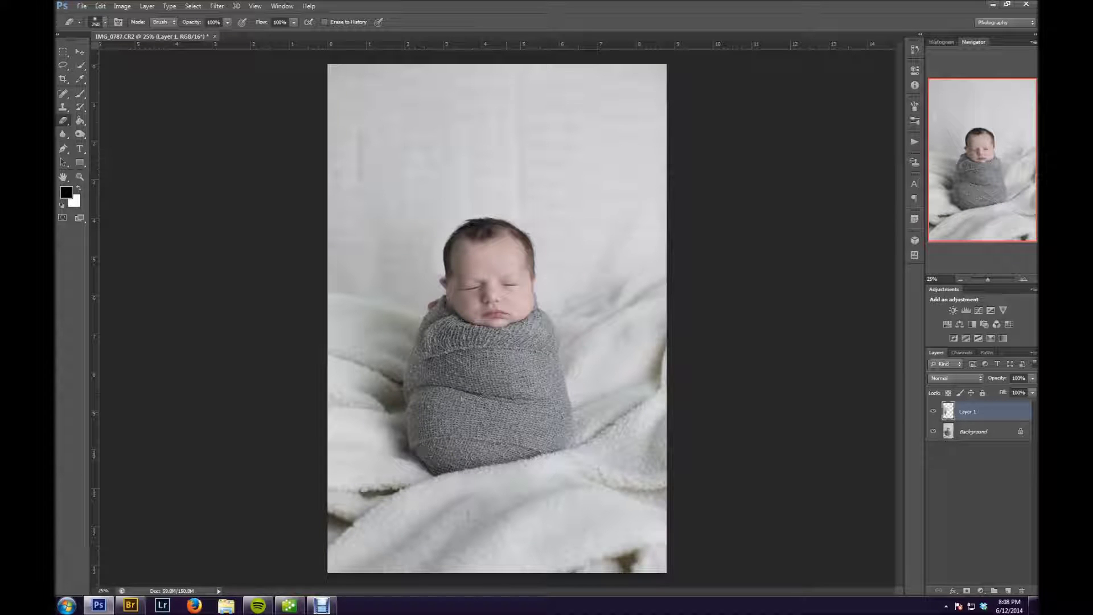
# Toggle Layer 1's visibility to compare the erased composite with the background photo
pyautogui.click(933, 413)
pyautogui.click(932, 412)
pyautogui.click(931, 412)
pyautogui.click(931, 414)
pyautogui.click(931, 415)
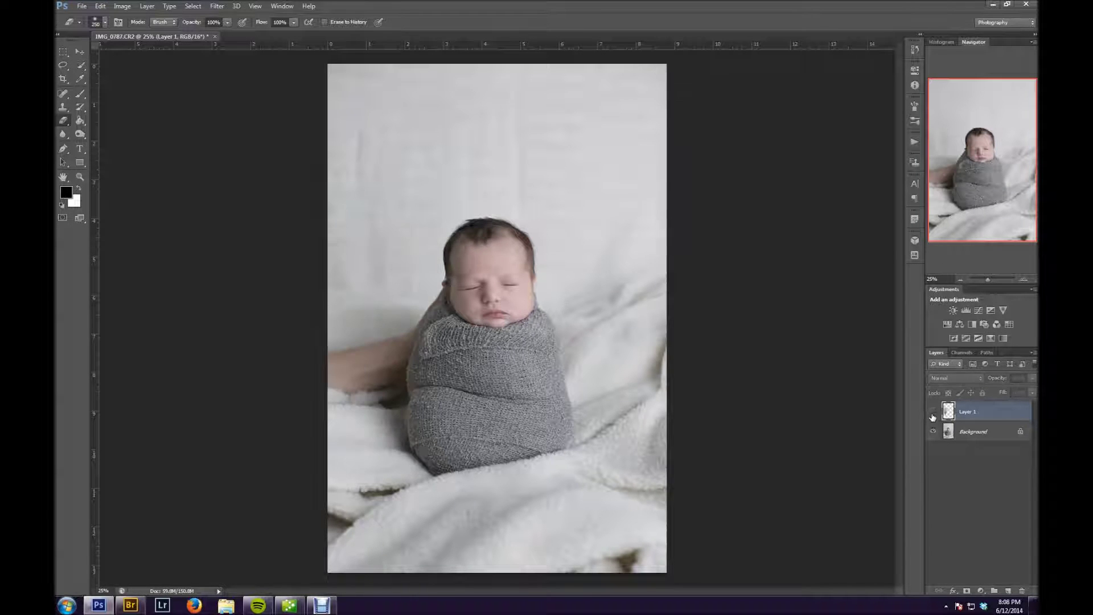
pyautogui.click(932, 413)
# Reduce the eraser brush to 90 and examine the baby's face and edges with Layer 1 hidden and shown
pyautogui.press('[')
pyautogui.press('[')
pyautogui.press('[')
pyautogui.press('[')
pyautogui.press('[')
pyautogui.press('[')
pyautogui.press('[')
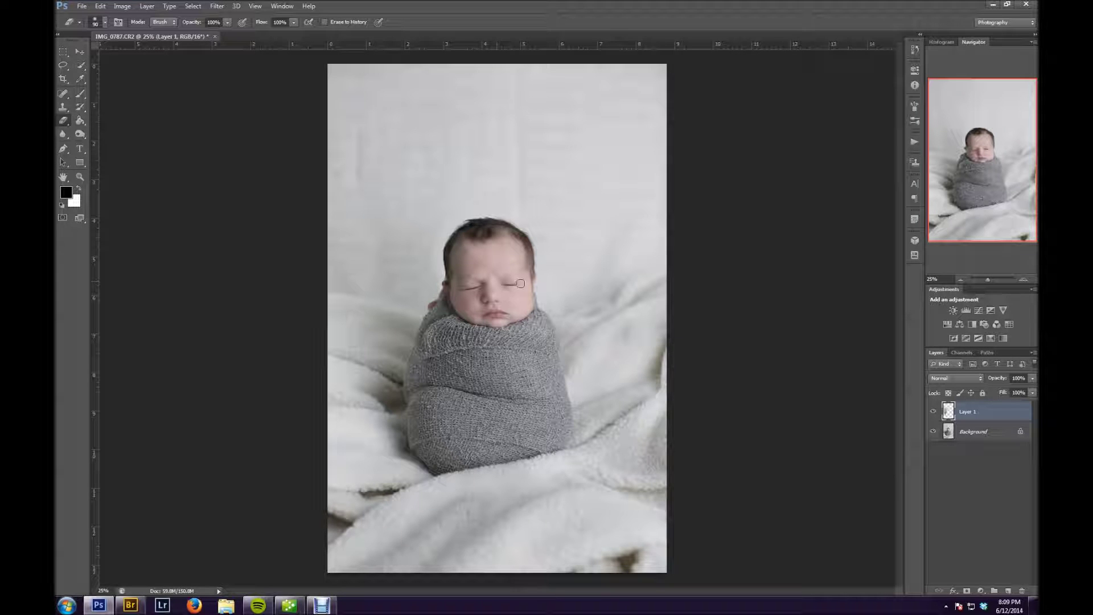
pyautogui.click(933, 412)
pyautogui.click(933, 413)
pyautogui.click(933, 410)
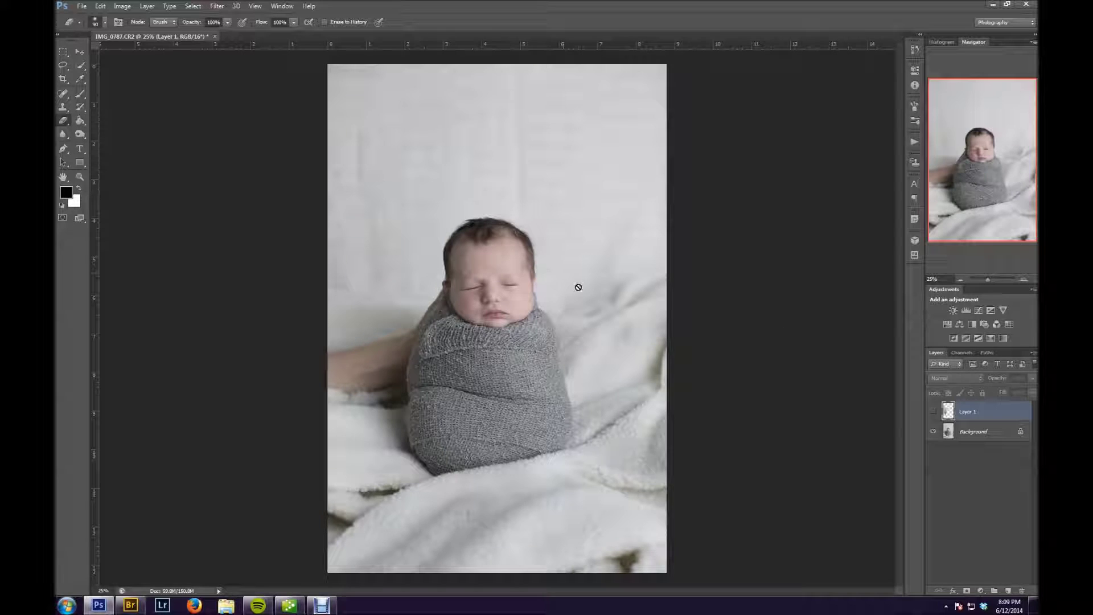
pyautogui.click(933, 412)
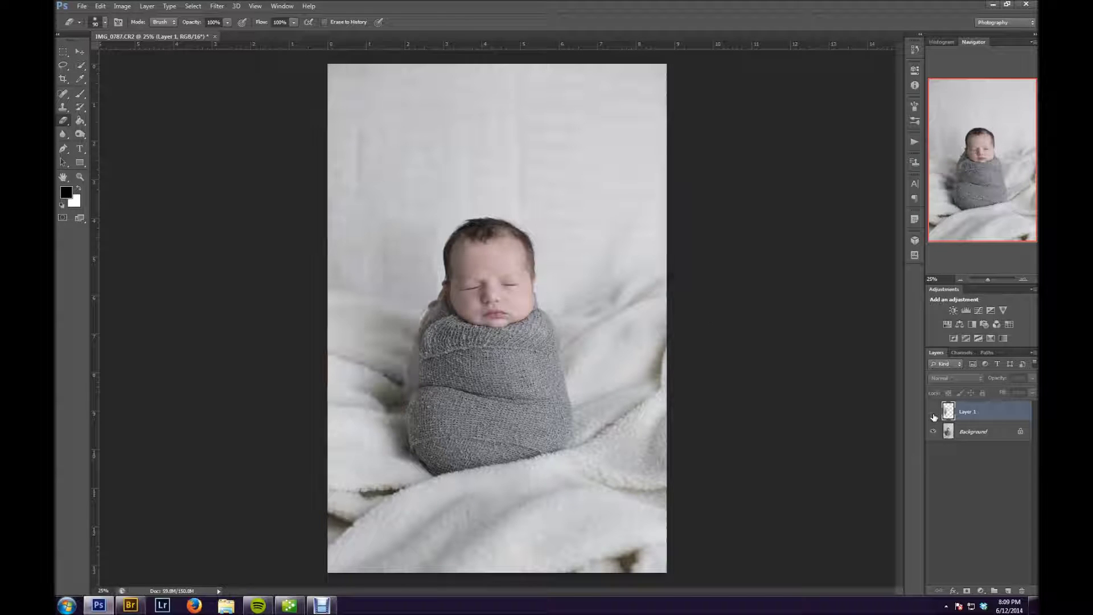
pyautogui.click(933, 412)
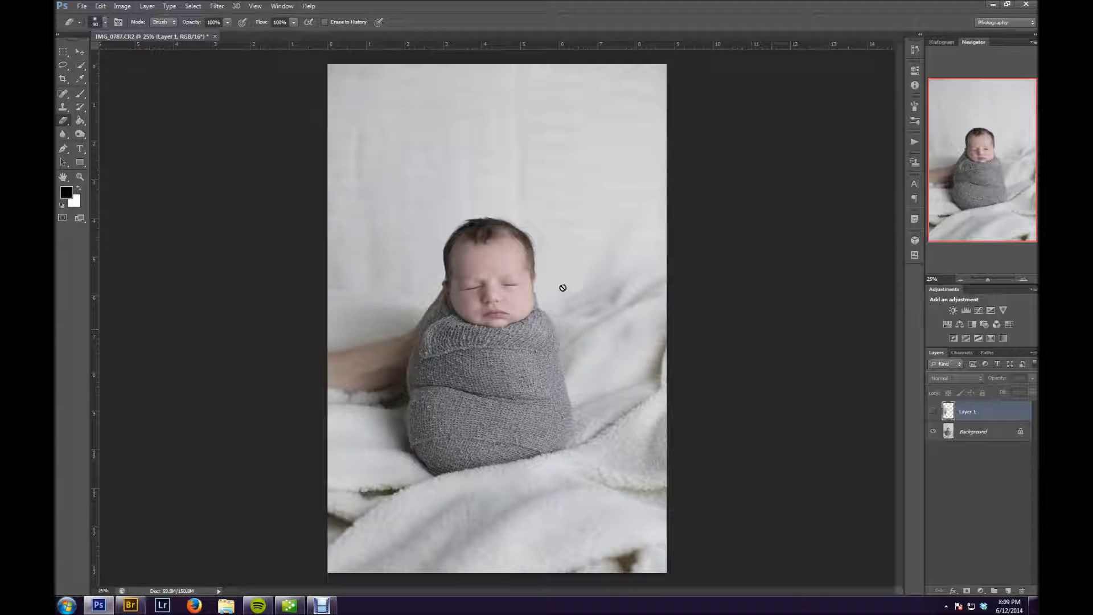
pyautogui.click(934, 412)
# Enlarge the eraser brush to 300 and recheck the composite with Layer 1 hidden and shown
pyautogui.press(']')
pyautogui.press(']')
pyautogui.press(']')
pyautogui.press(']')
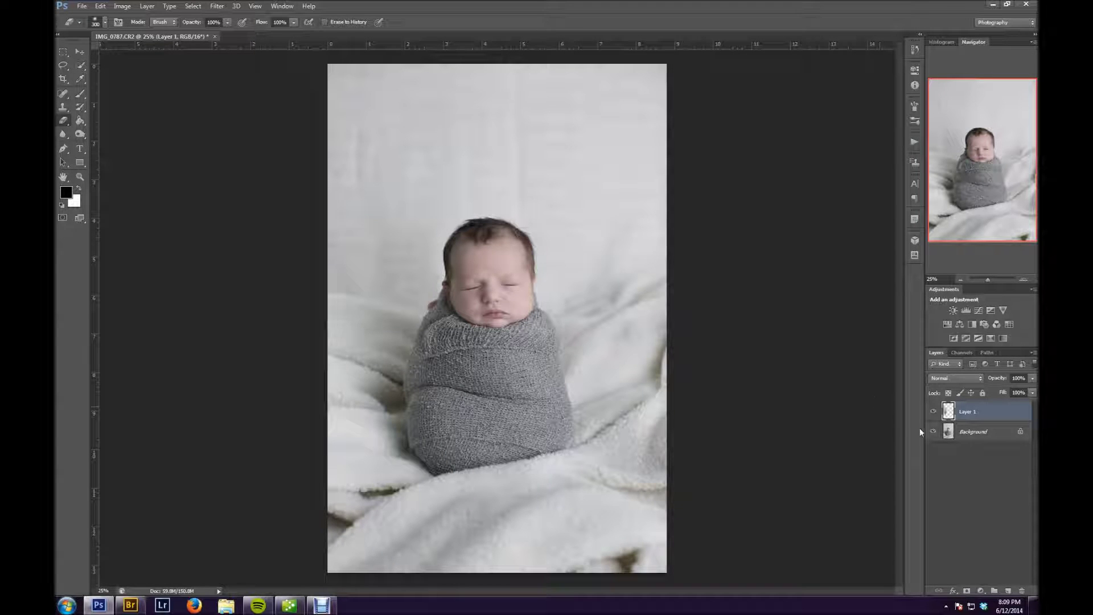
pyautogui.click(933, 412)
pyautogui.click(934, 412)
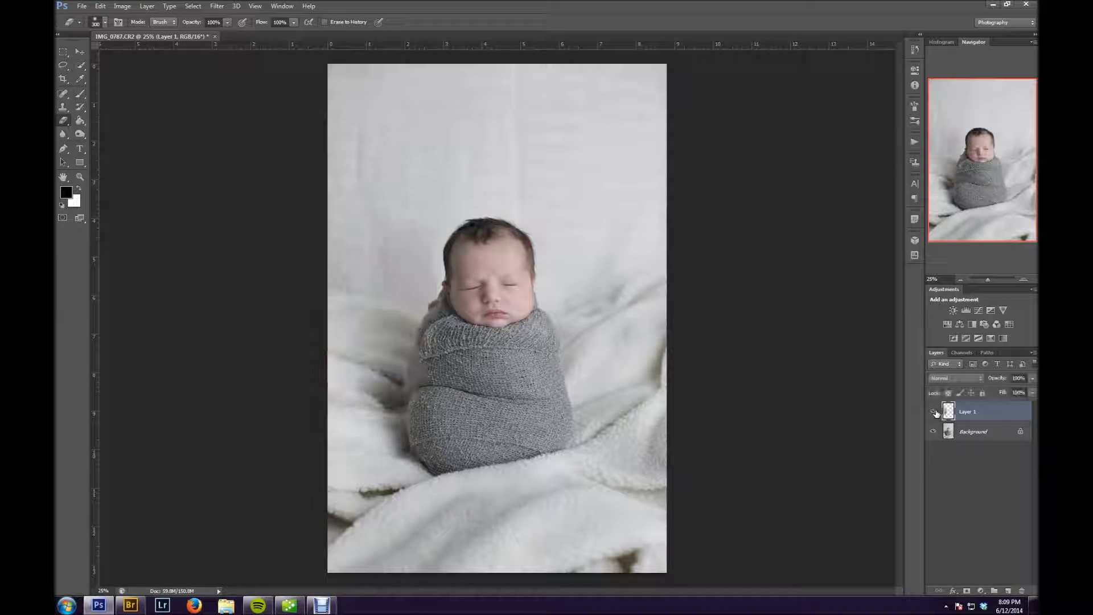
# Merge Layer 1 and the Background into a single layer
pyautogui.keyDown('shift'); pyautogui.click(979, 431); pyautogui.keyUp('shift')
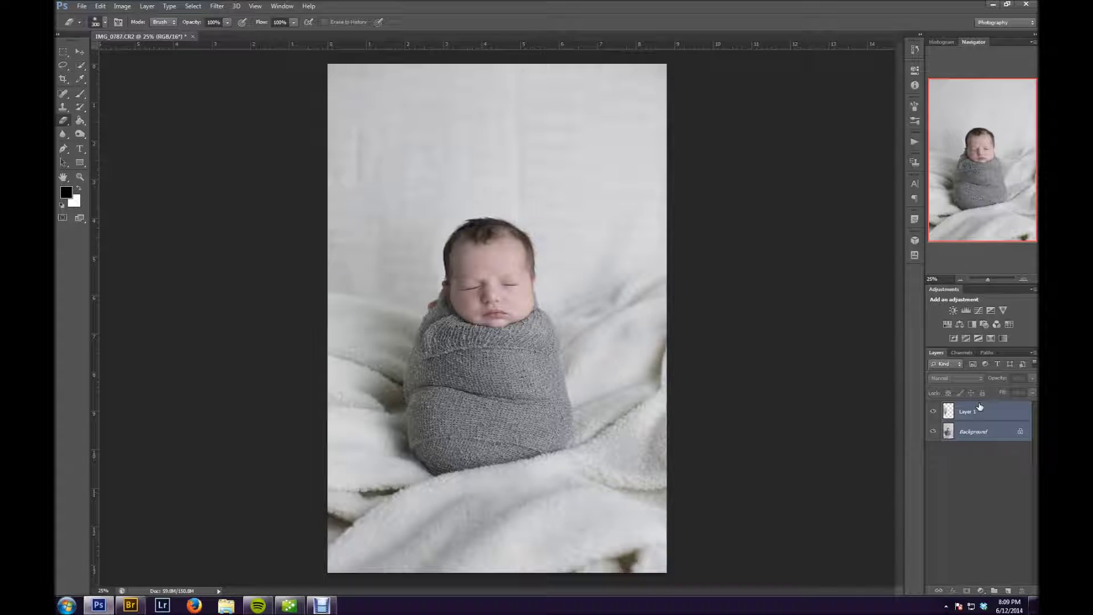
pyautogui.rightClick(1009, 417)
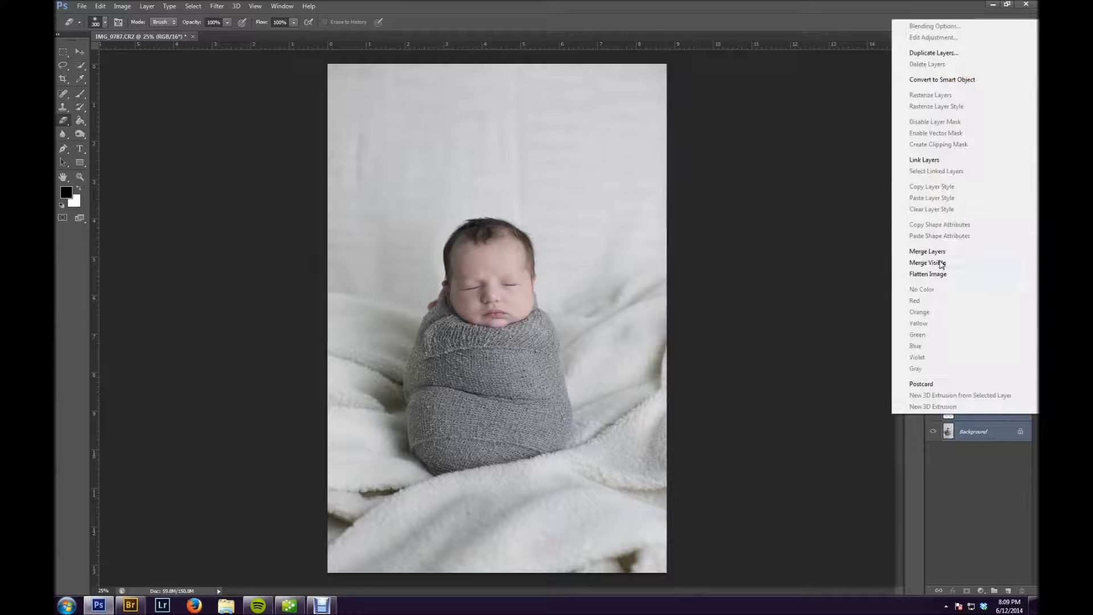
pyautogui.click(946, 251)
# Set the view zoom to 100% to inspect the merged image around the baby's face
pyautogui.moveTo(939, 279); pyautogui.dragTo(883, 267)
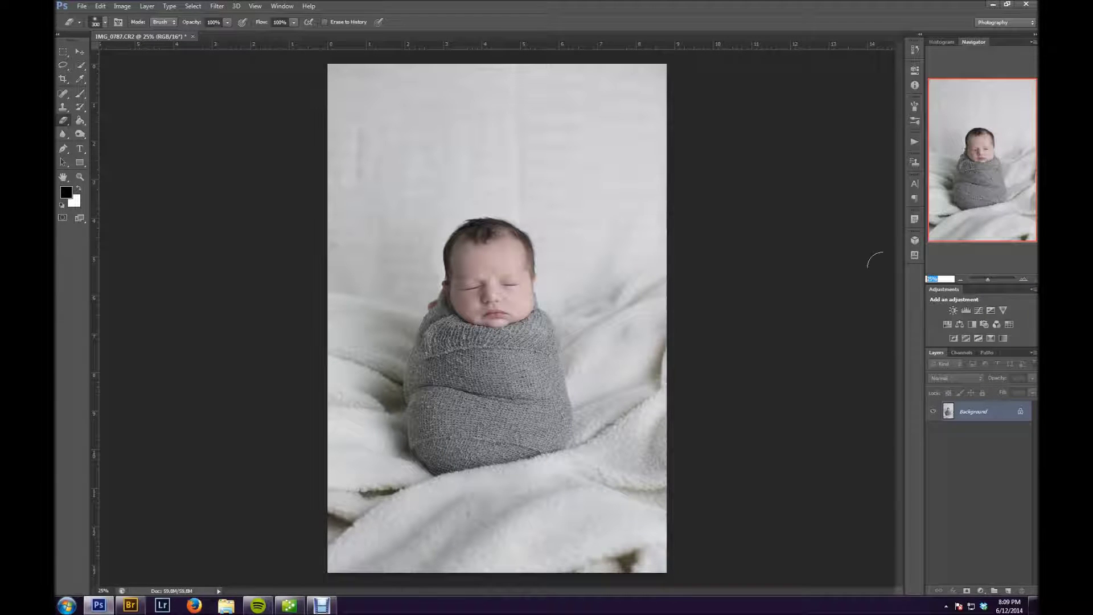
pyautogui.write('100')
pyautogui.press('Return')
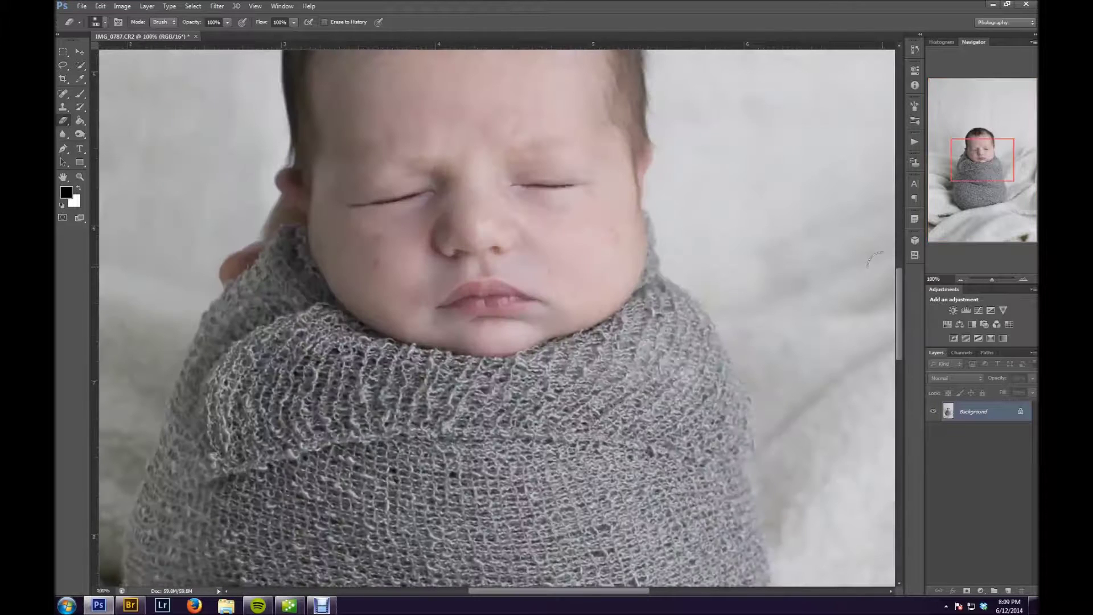
# Quick-select the leftover fingers beside the baby's ear together with the adjoining patch of backdrop
pyautogui.moveTo(721, 78); pyautogui.dragTo(772, 61)
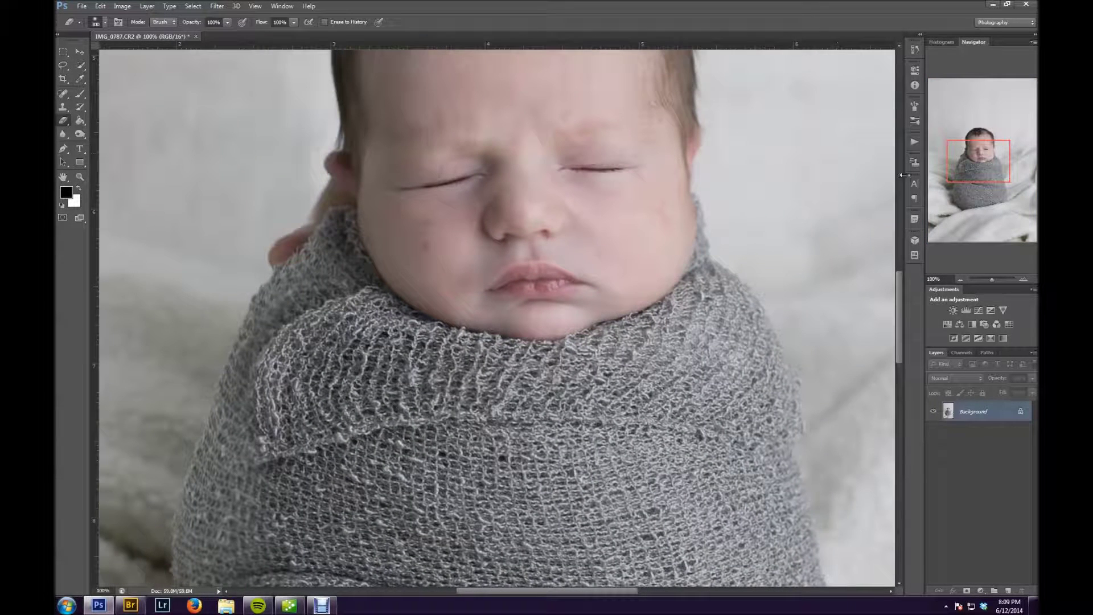
pyautogui.moveTo(973, 175); pyautogui.dragTo(957, 168)
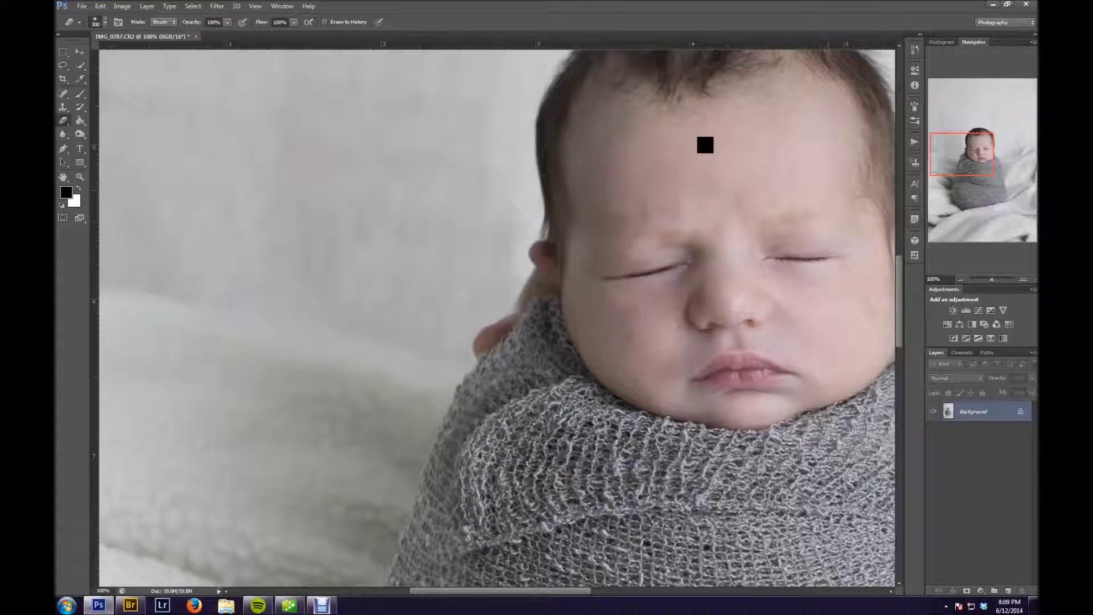
pyautogui.click(79, 65)
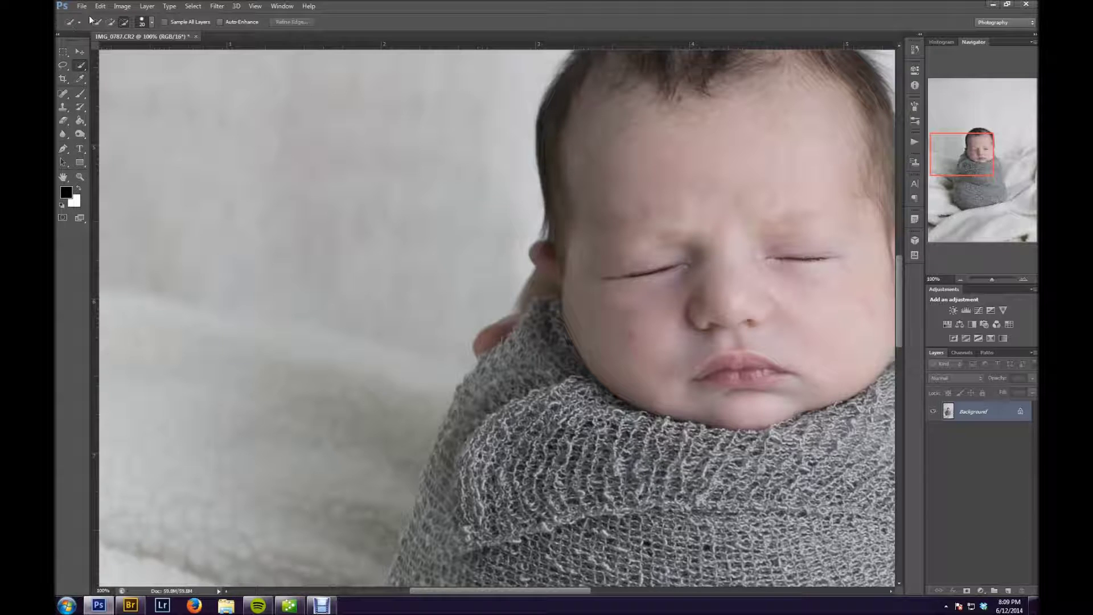
pyautogui.click(110, 22)
pyautogui.moveTo(454, 364)
pyautogui.mouseDown()
pyautogui.moveTo(506, 311)
pyautogui.moveTo(529, 310)
pyautogui.moveTo(538, 267)
pyautogui.mouseUp()
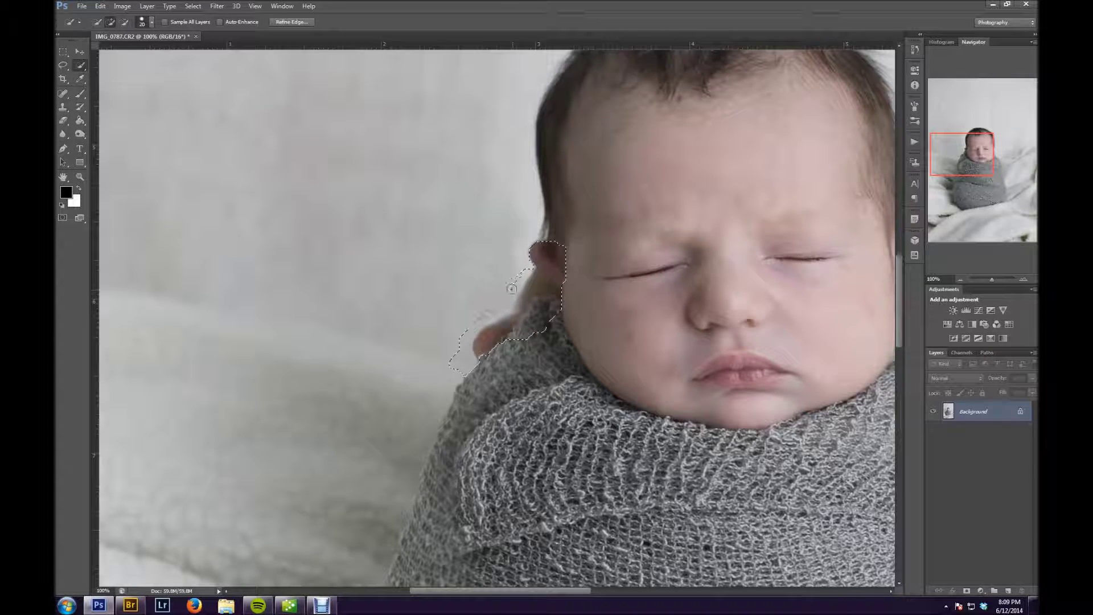
pyautogui.moveTo(469, 263)
pyautogui.mouseDown()
pyautogui.moveTo(514, 254)
pyautogui.moveTo(497, 235)
pyautogui.moveTo(469, 311)
pyautogui.moveTo(432, 335)
pyautogui.moveTo(405, 319)
pyautogui.mouseUp()
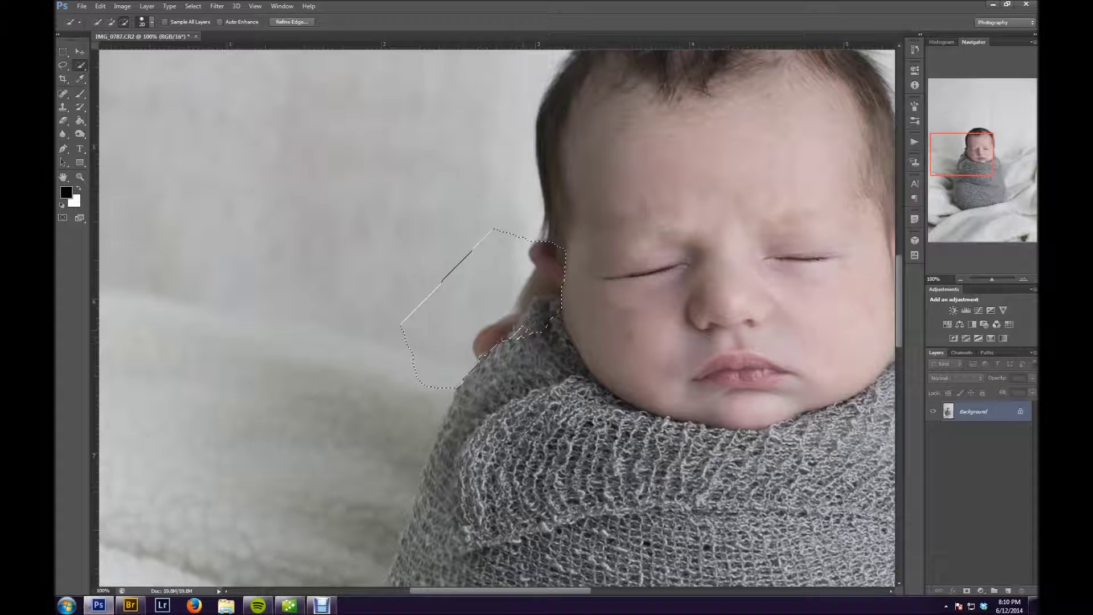
# Exclude the baby's ear and cheek from the selection, keeping the strip of hand between ear and wrap selected
pyautogui.moveTo(538, 305)
pyautogui.mouseDown()
pyautogui.moveTo(556, 316)
pyautogui.moveTo(555, 302)
pyautogui.mouseUp()
pyautogui.moveTo(571, 260); pyautogui.dragTo(546, 258)
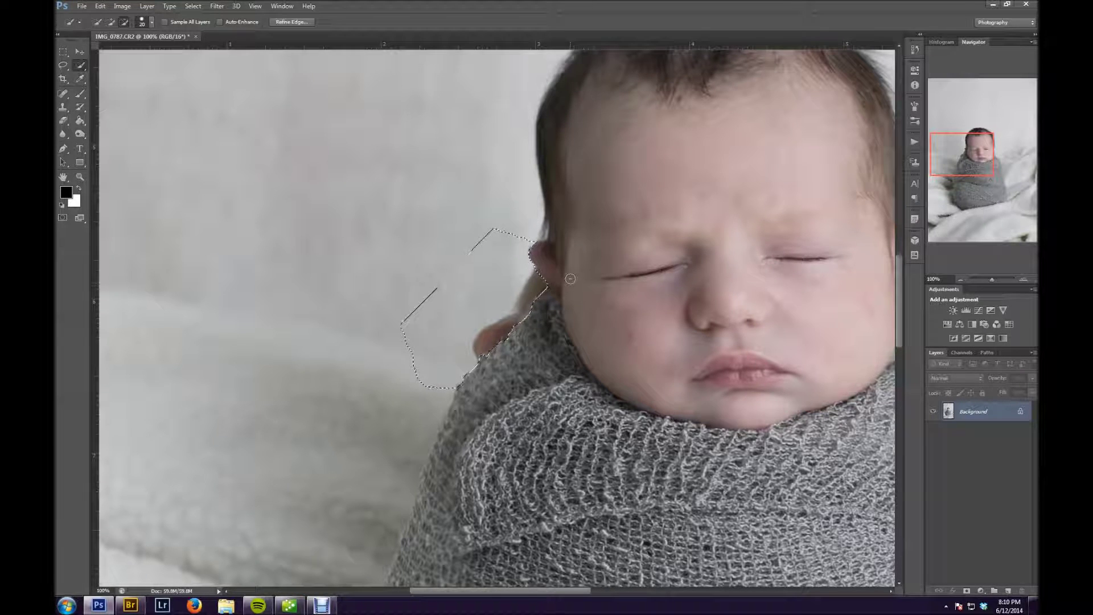
pyautogui.click(110, 23)
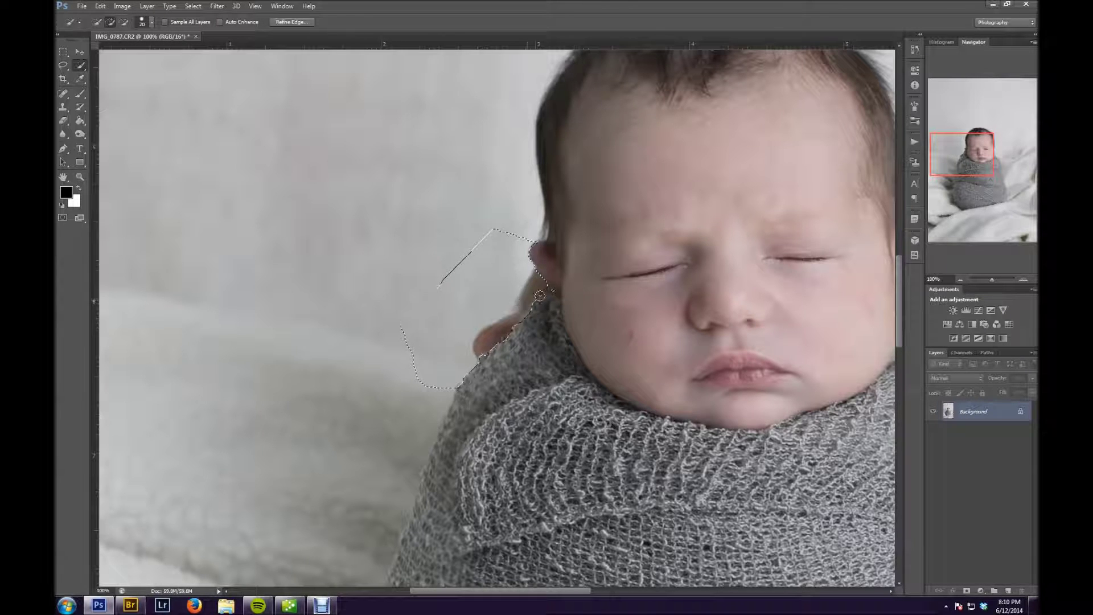
pyautogui.moveTo(554, 290); pyautogui.dragTo(543, 289)
# Refine the selection edge with Smooth 24 and Feather 4.8 px, and shift the edge inward
pyautogui.click(193, 6)
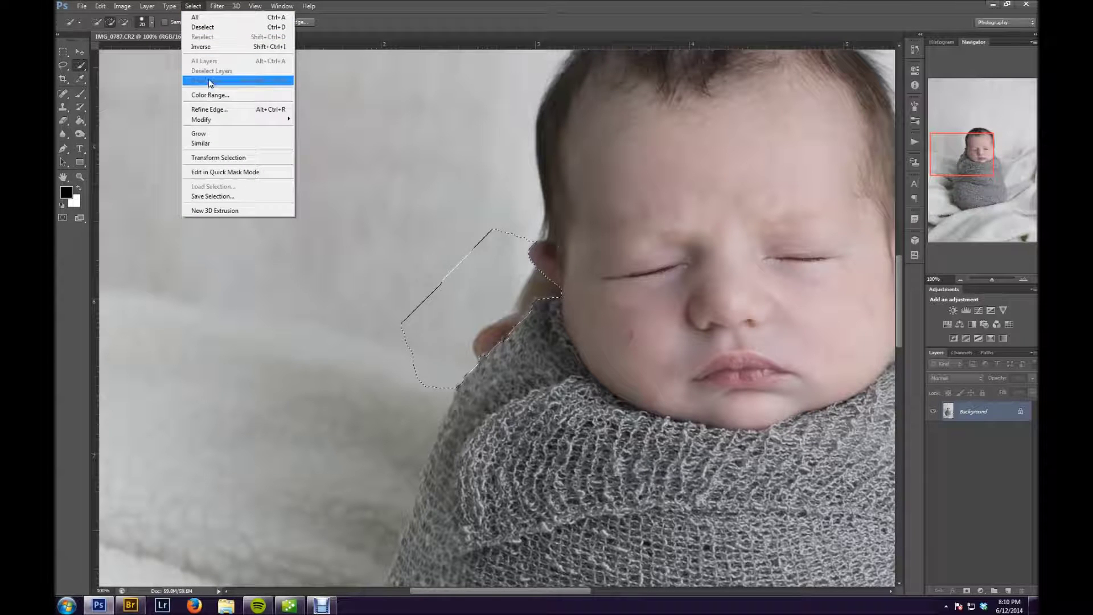
pyautogui.click(224, 109)
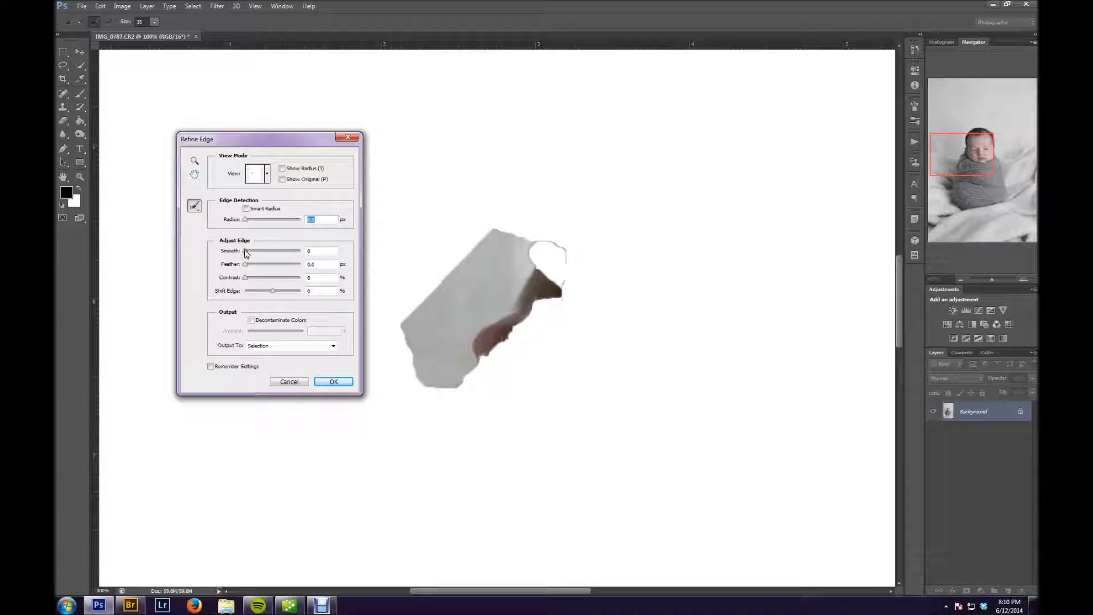
pyautogui.moveTo(246, 253); pyautogui.dragTo(274, 294)
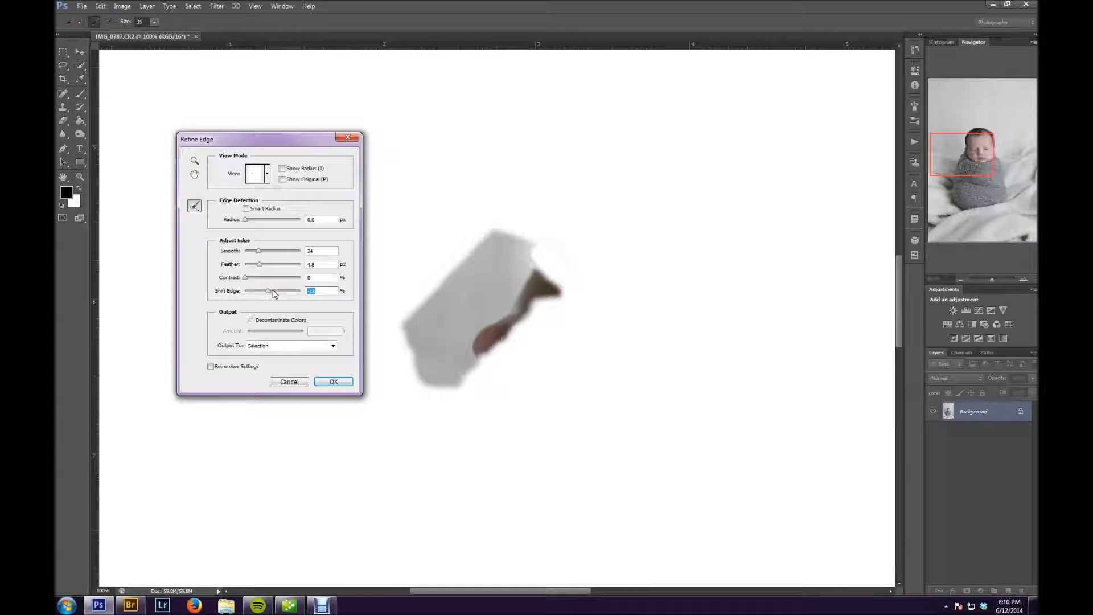
pyautogui.moveTo(276, 291); pyautogui.dragTo(260, 292)
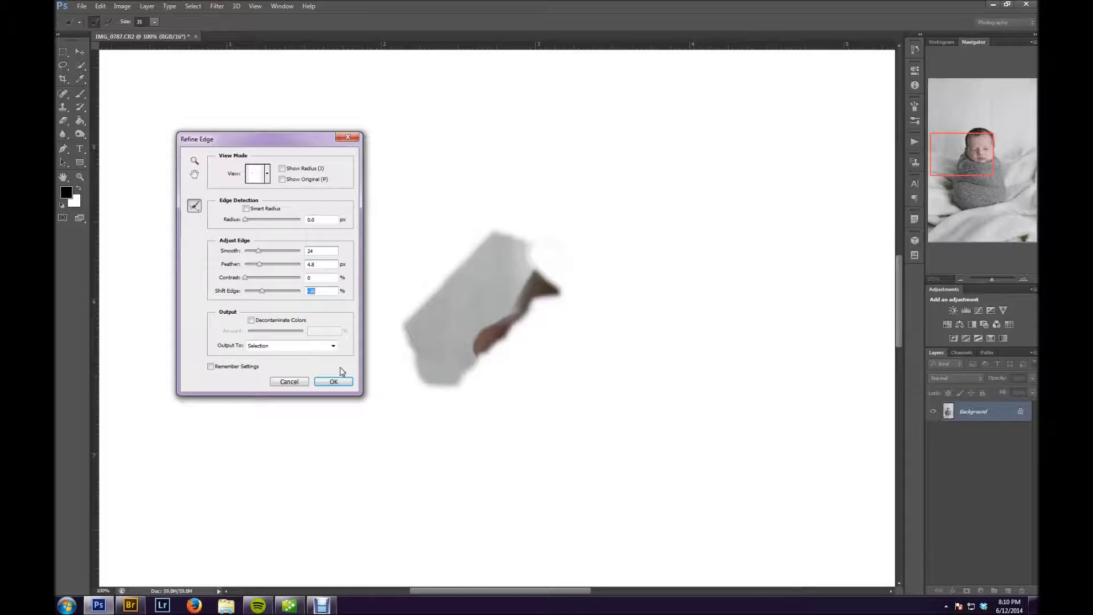
pyautogui.click(335, 381)
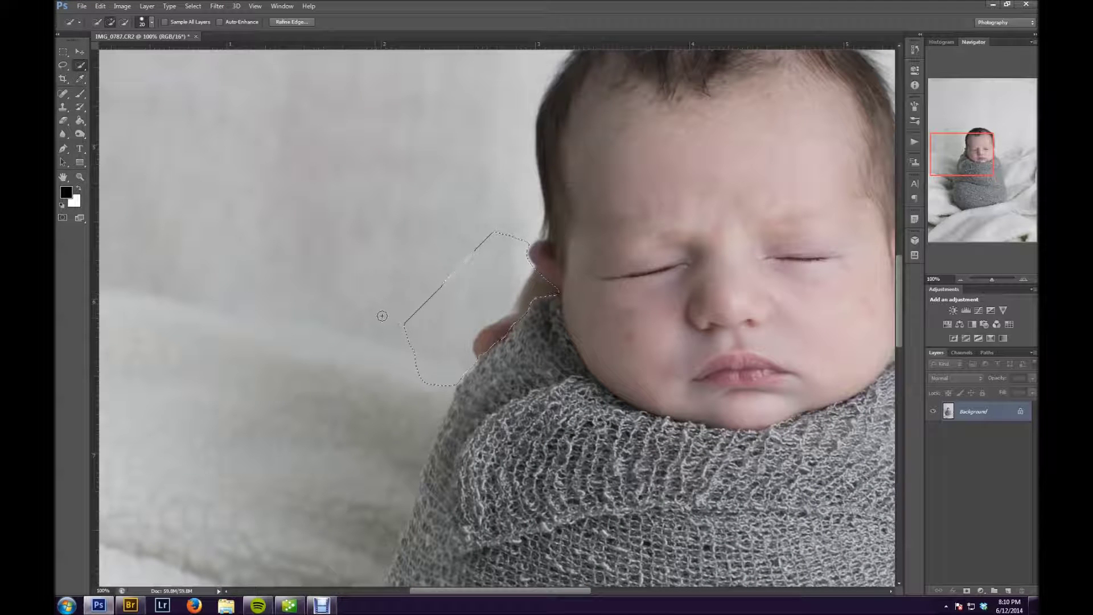
# Clone clean backdrop over the fingers inside the selection with a 100 px Clone Stamp
pyautogui.click(63, 107)
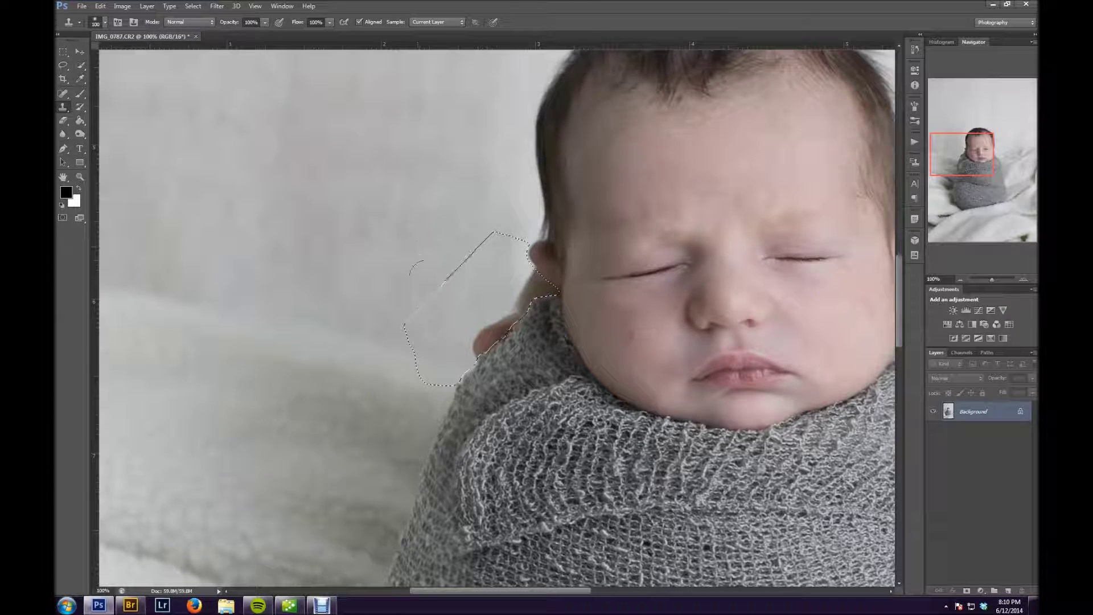
pyautogui.keyDown('alt'); pyautogui.click(415, 267); pyautogui.keyUp('alt')
pyautogui.moveTo(495, 329)
pyautogui.mouseDown()
pyautogui.moveTo(482, 342)
pyautogui.moveTo(538, 279)
pyautogui.mouseUp()
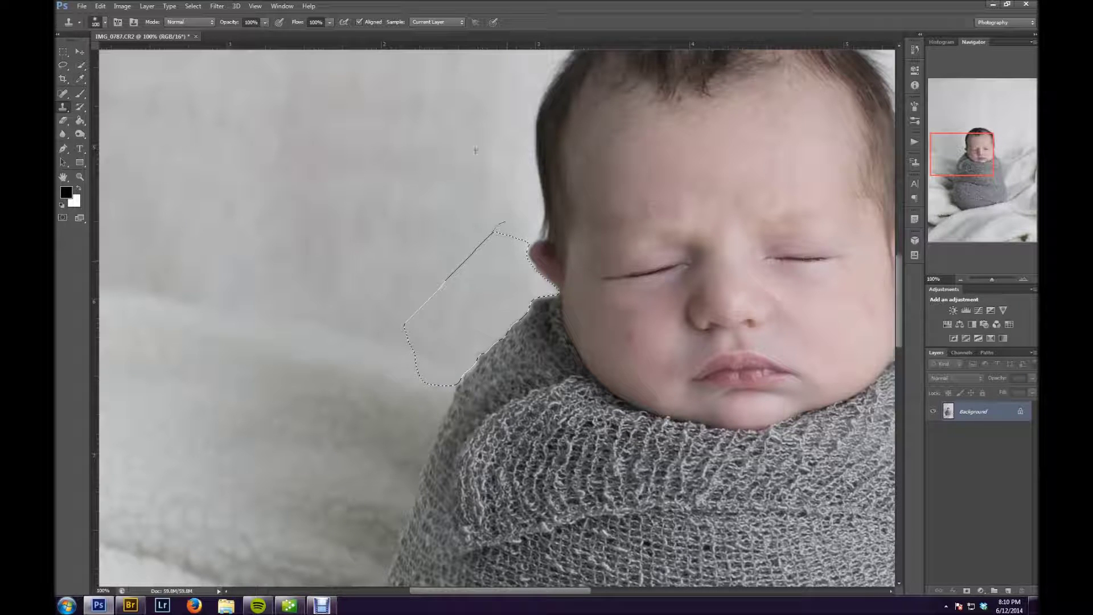
# Clear the selection and clean up the wrap's shoulder edge and the area below the ear with a 30 px Clone Stamp
pyautogui.hotkey('ctrl', 'd')
pyautogui.press('[')
pyautogui.press('[')
pyautogui.press('[')
pyautogui.keyDown('alt'); pyautogui.click(471, 337); pyautogui.keyUp('alt')
pyautogui.click(483, 349)
pyautogui.moveTo(483, 349)
pyautogui.mouseDown()
pyautogui.moveTo(515, 318)
pyautogui.moveTo(490, 341)
pyautogui.mouseUp()
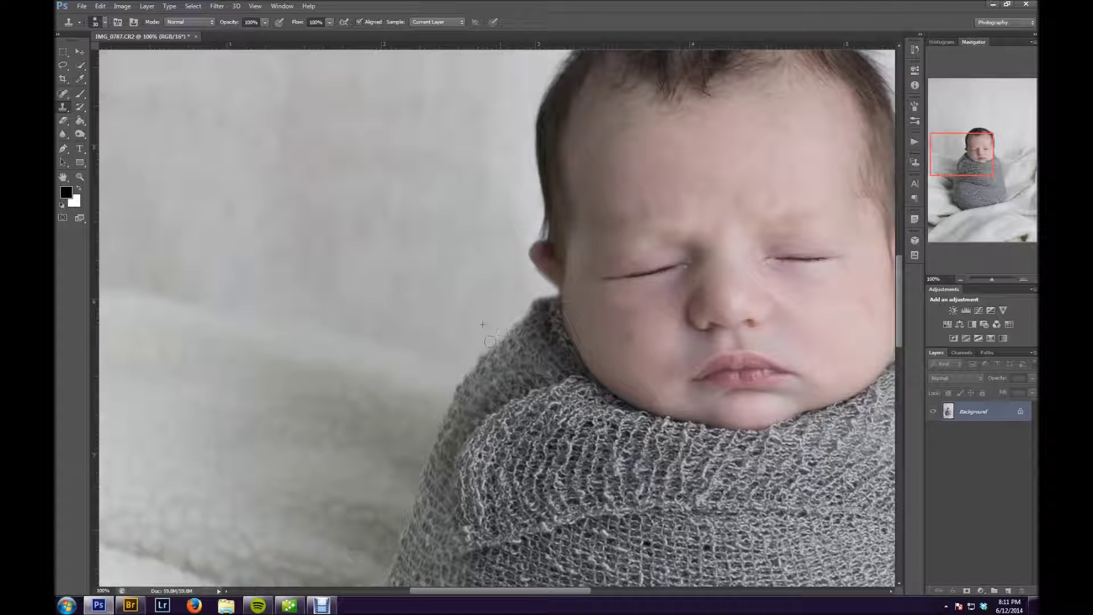
pyautogui.keyDown('alt'); pyautogui.click(530, 298); pyautogui.keyUp('alt')
pyautogui.moveTo(543, 296); pyautogui.dragTo(528, 268)
# Clone the plain backdrop over the upper blanket folds on the image's right side with a 400 px brush
pyautogui.moveTo(993, 282); pyautogui.dragTo(986, 278)
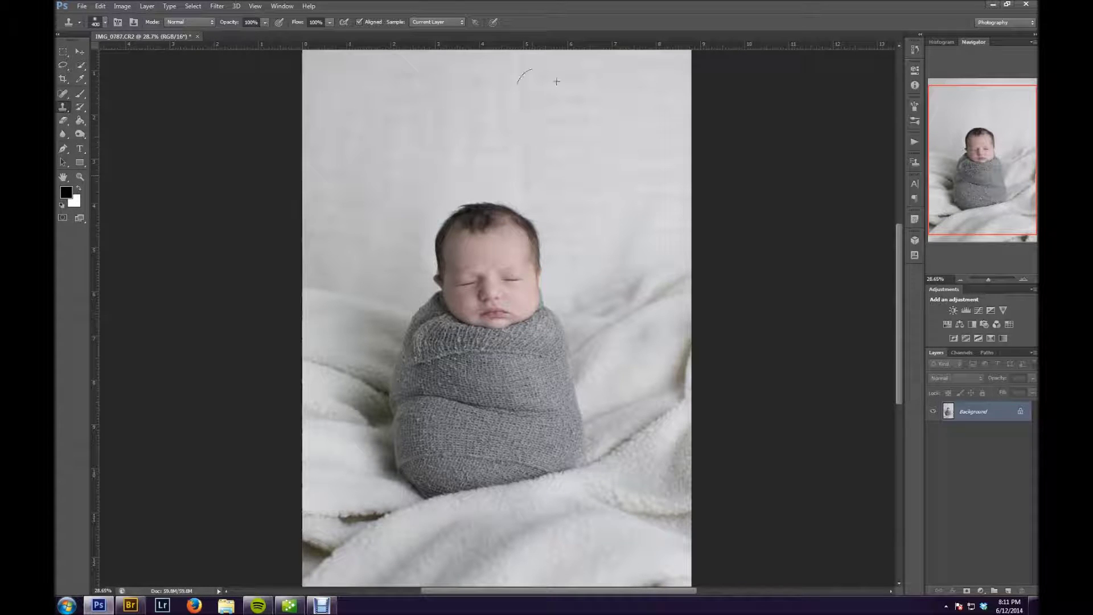
pyautogui.moveTo(683, 263)
pyautogui.mouseDown()
pyautogui.moveTo(657, 288)
pyautogui.moveTo(572, 285)
pyautogui.mouseUp()
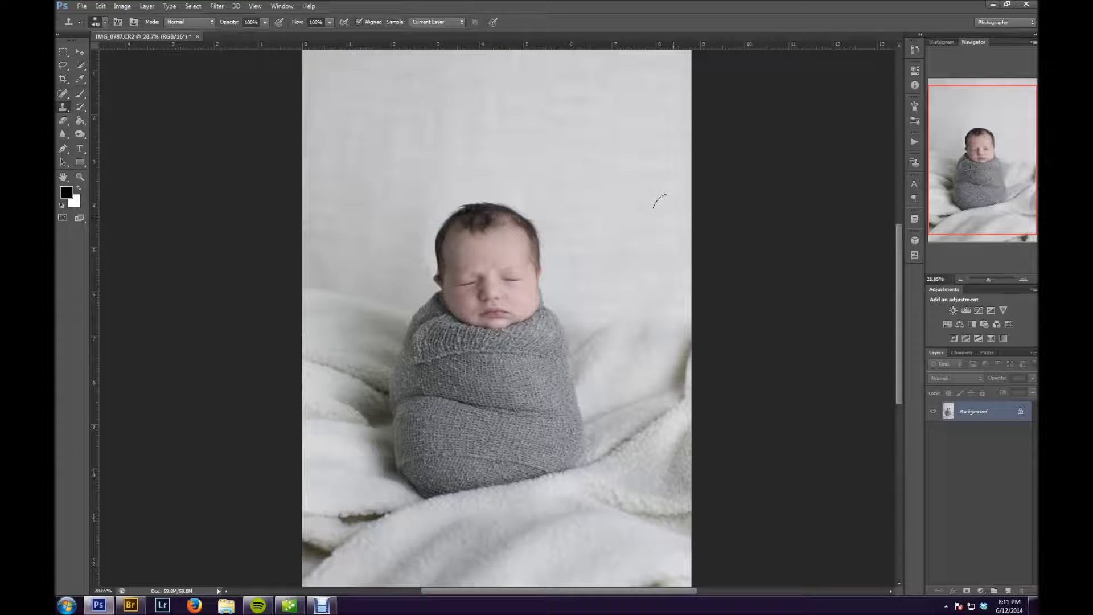
pyautogui.moveTo(685, 303)
pyautogui.mouseDown()
pyautogui.moveTo(680, 327)
pyautogui.moveTo(604, 323)
pyautogui.mouseUp()
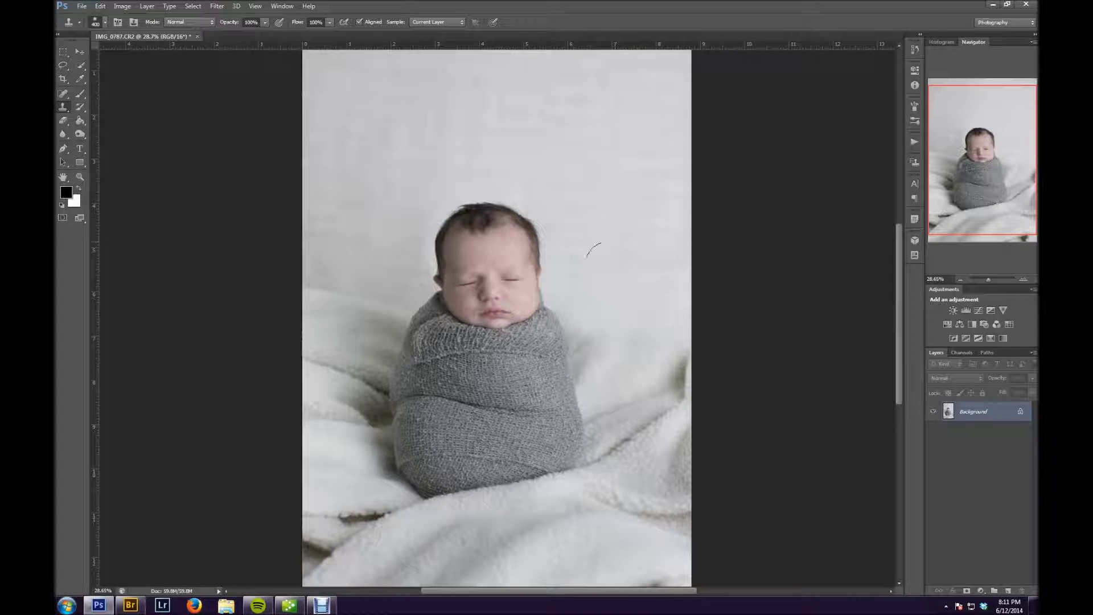
pyautogui.moveTo(581, 288); pyautogui.dragTo(575, 287)
# Clone the backdrop over the upper blanket folds on the image's left side, reducing the brush to 200 near the wrap
pyautogui.keyDown('alt'); pyautogui.click(371, 242); pyautogui.keyUp('alt')
pyautogui.moveTo(384, 295)
pyautogui.mouseDown()
pyautogui.moveTo(400, 301)
pyautogui.moveTo(350, 298)
pyautogui.moveTo(349, 310)
pyautogui.moveTo(399, 301)
pyautogui.moveTo(365, 321)
pyautogui.mouseUp()
pyautogui.keyDown('alt'); pyautogui.click(372, 237); pyautogui.keyUp('alt')
pyautogui.keyDown('alt'); pyautogui.click(368, 243); pyautogui.keyUp('alt')
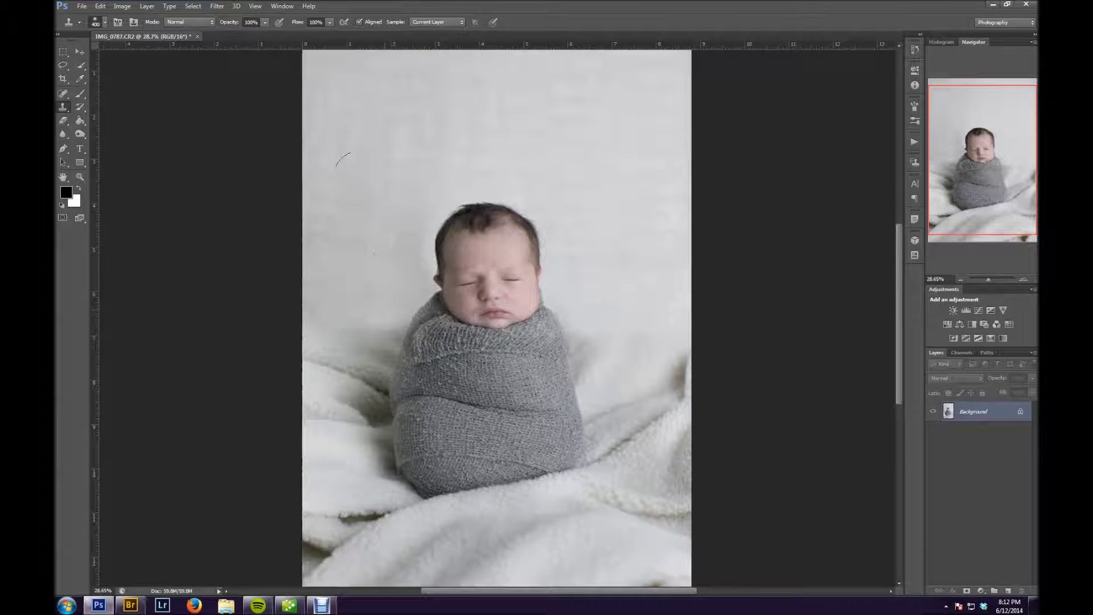
pyautogui.press('[')
pyautogui.press('[')
pyautogui.click(397, 323)
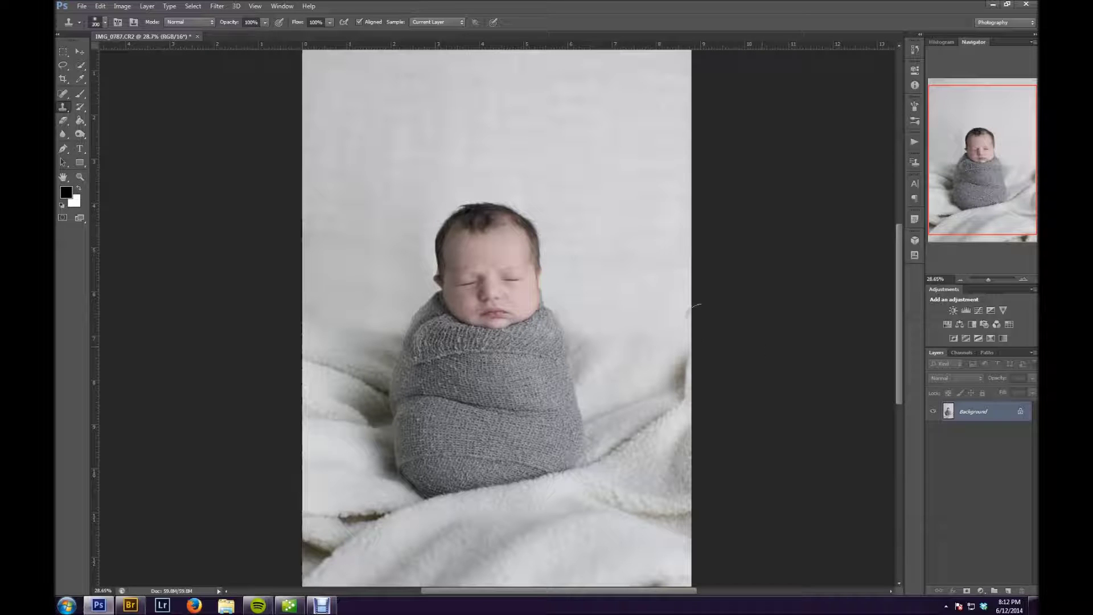
# Clone light blanket texture over the dark fold at the photo's right edge
pyautogui.keyDown('alt'); pyautogui.click(656, 367); pyautogui.keyUp('alt')
pyautogui.moveTo(683, 366); pyautogui.dragTo(684, 377)
pyautogui.press('alt')
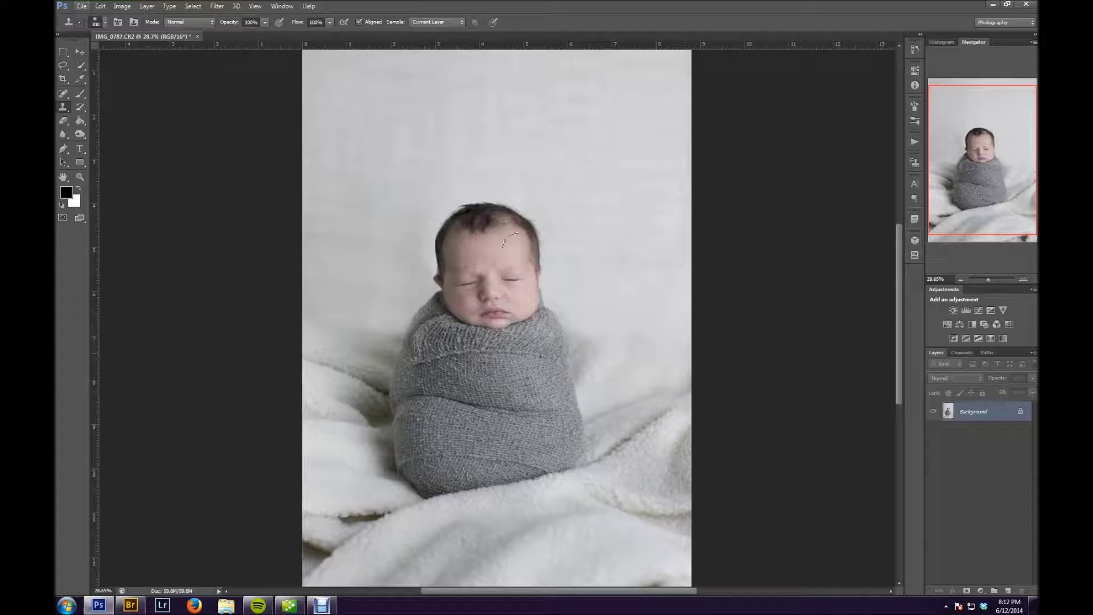
# Choose the Brush tool and sample the light grey backdrop (d3d4d5) as its foreground color
pyautogui.click(80, 93)
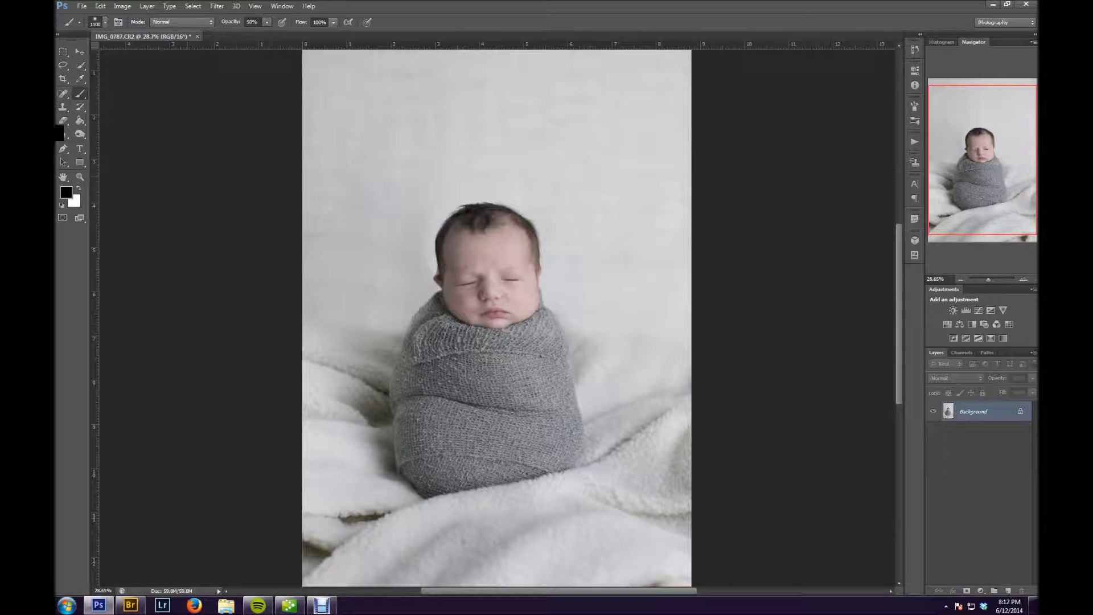
pyautogui.click(66, 192)
pyautogui.click(446, 127)
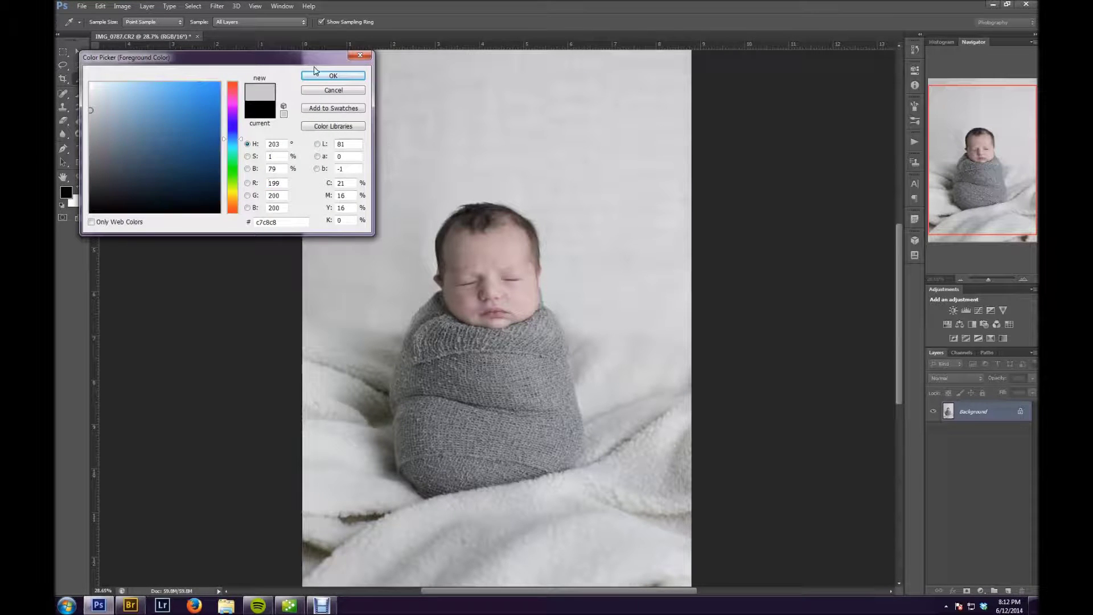
pyautogui.click(630, 269)
pyautogui.click(623, 270)
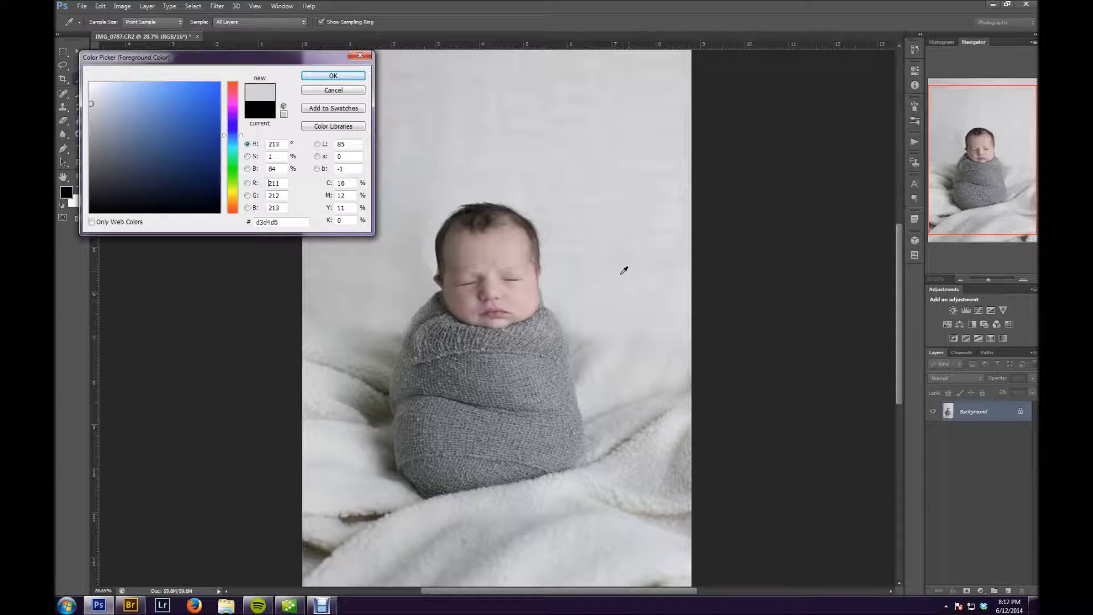
pyautogui.click(345, 77)
pyautogui.press('b')
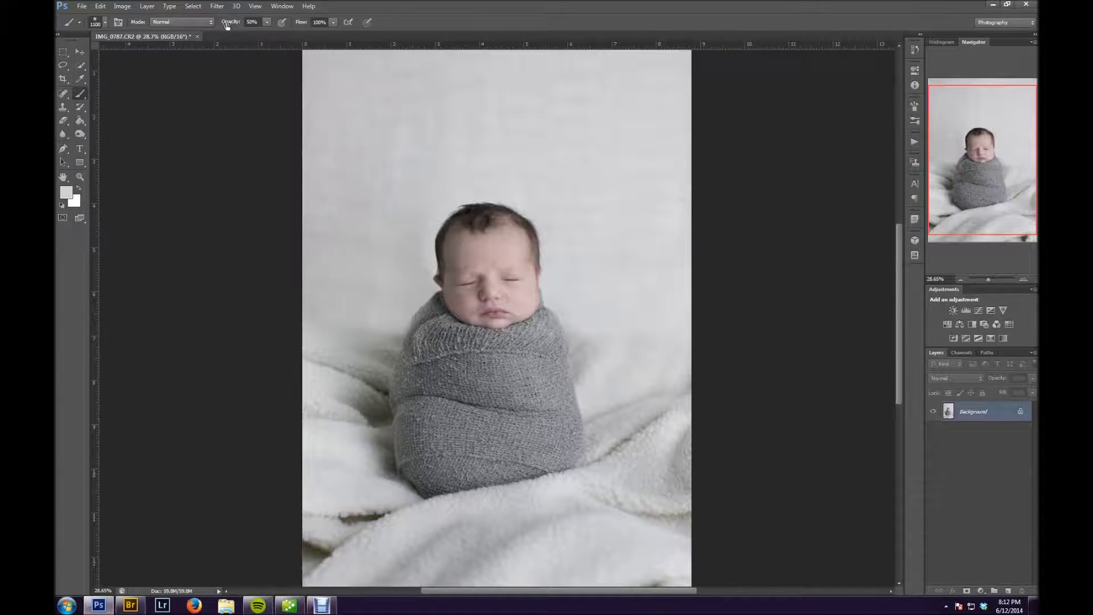
# Paint the light grey over the blanket folds and backdrop at 26% opacity, reducing the brush from 1100 to 700
pyautogui.click(253, 34)
pyautogui.click(980, 197)
pyautogui.moveTo(980, 198); pyautogui.dragTo(977, 205)
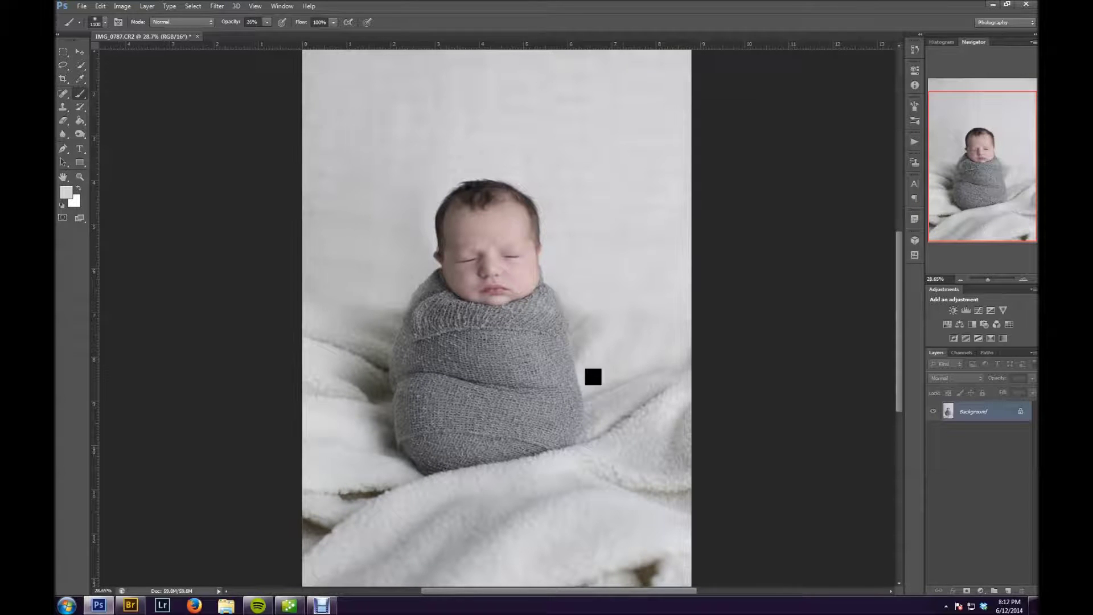
pyautogui.scroll(-3, 658, 347)
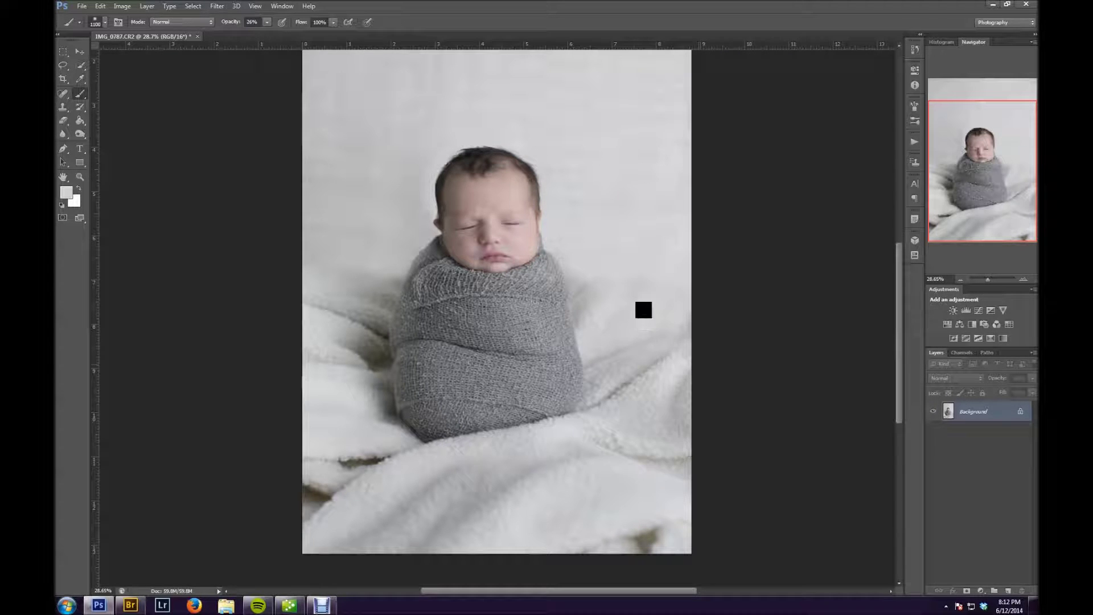
pyautogui.moveTo(594, 488)
pyautogui.mouseDown()
pyautogui.moveTo(509, 498)
pyautogui.moveTo(234, 456)
pyautogui.moveTo(264, 440)
pyautogui.mouseUp()
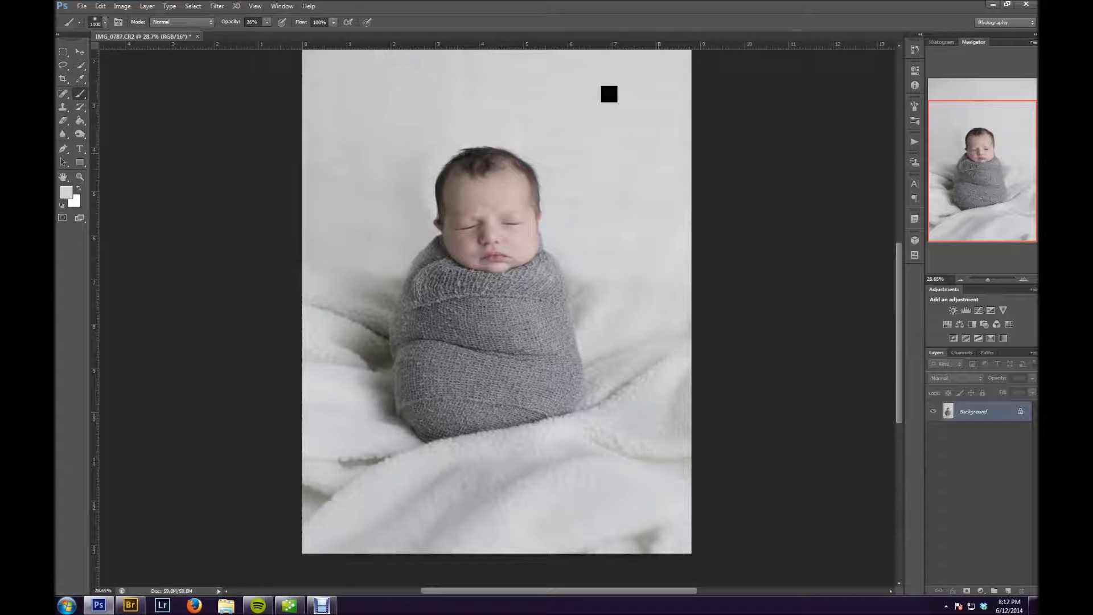
pyautogui.press('[')
pyautogui.press('[')
pyautogui.scroll(3, 569, 171)
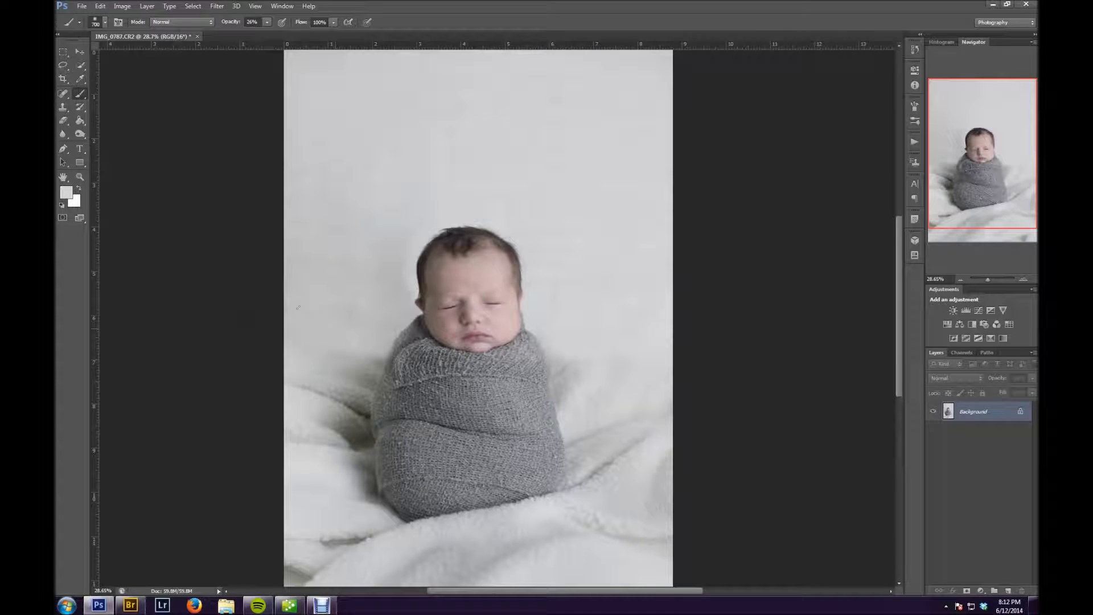
# At 100% zoom, heal the skin spots beside the baby's nose and mouth with a content-aware Spot Healing Brush
pyautogui.click(942, 279)
pyautogui.write('100')
pyautogui.press('Return')
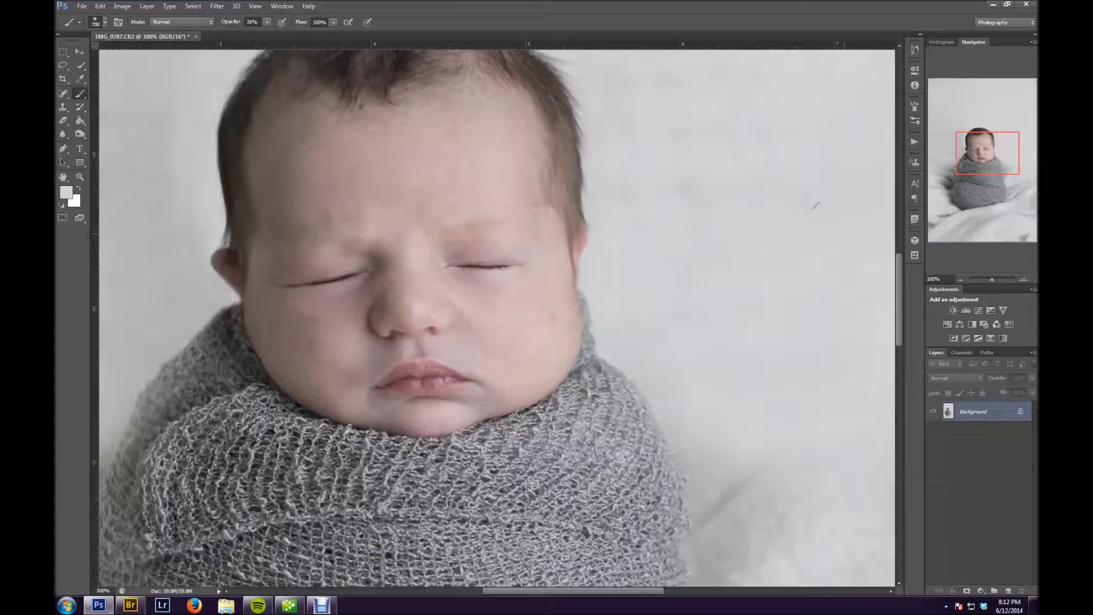
pyautogui.moveTo(974, 149); pyautogui.dragTo(965, 150)
pyautogui.click(63, 93)
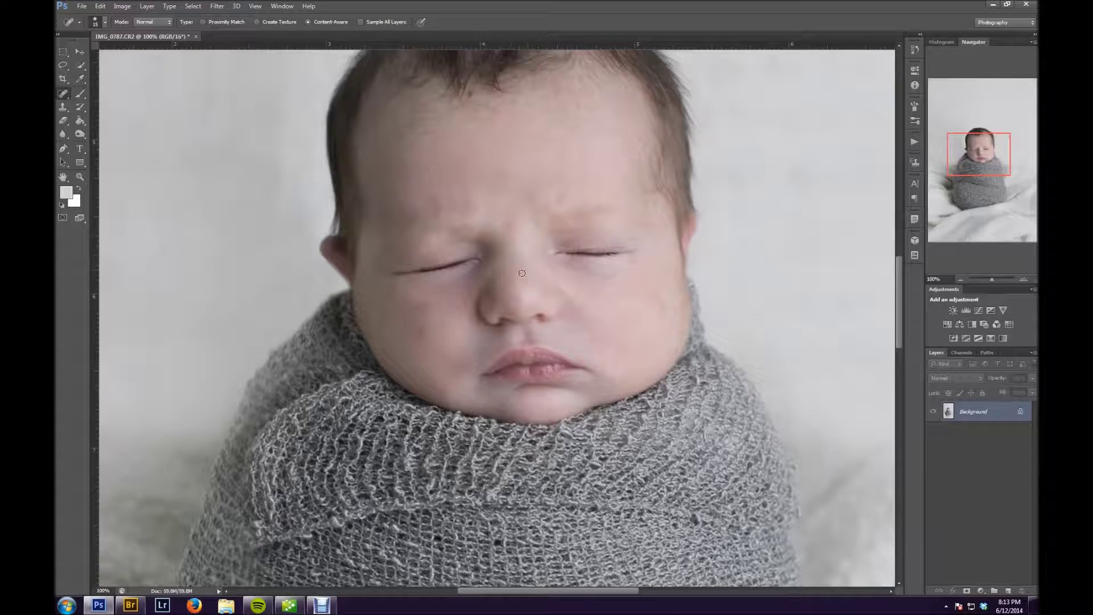
pyautogui.click(568, 308)
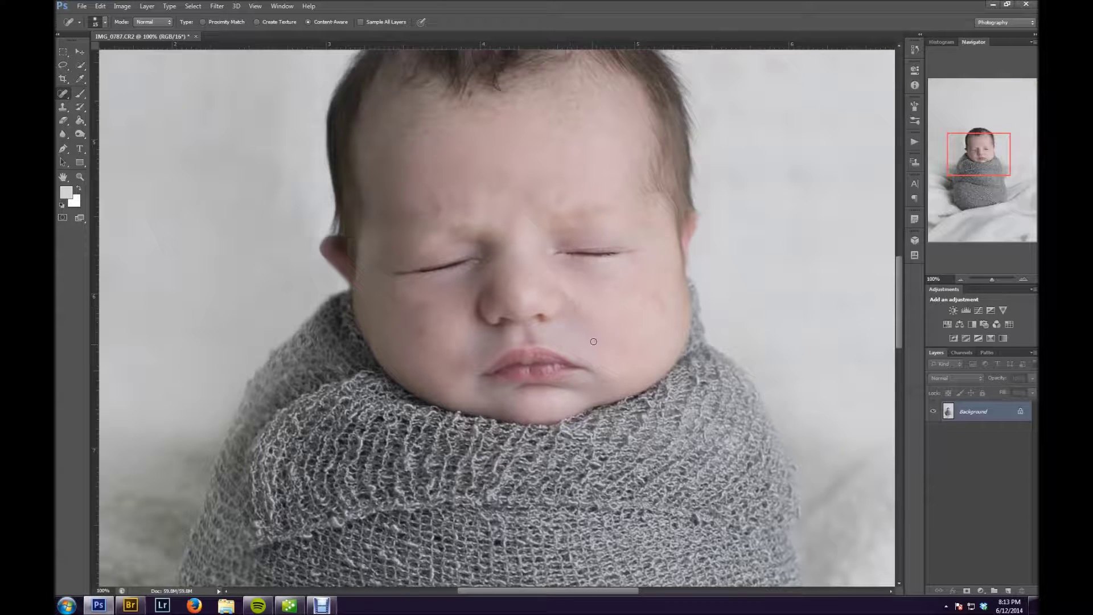
pyautogui.click(616, 362)
# Heal the remaining blemishes on both of the baby's cheeks and around the closed eyes
pyautogui.click(659, 296)
pyautogui.click(643, 264)
pyautogui.click(642, 266)
pyautogui.click(607, 276)
pyautogui.click(651, 284)
pyautogui.click(421, 332)
pyautogui.click(392, 291)
# Set the Clone Stamp to a 90 px brush at 40% opacity and sample clean skin on the baby's forehead
pyautogui.click(63, 107)
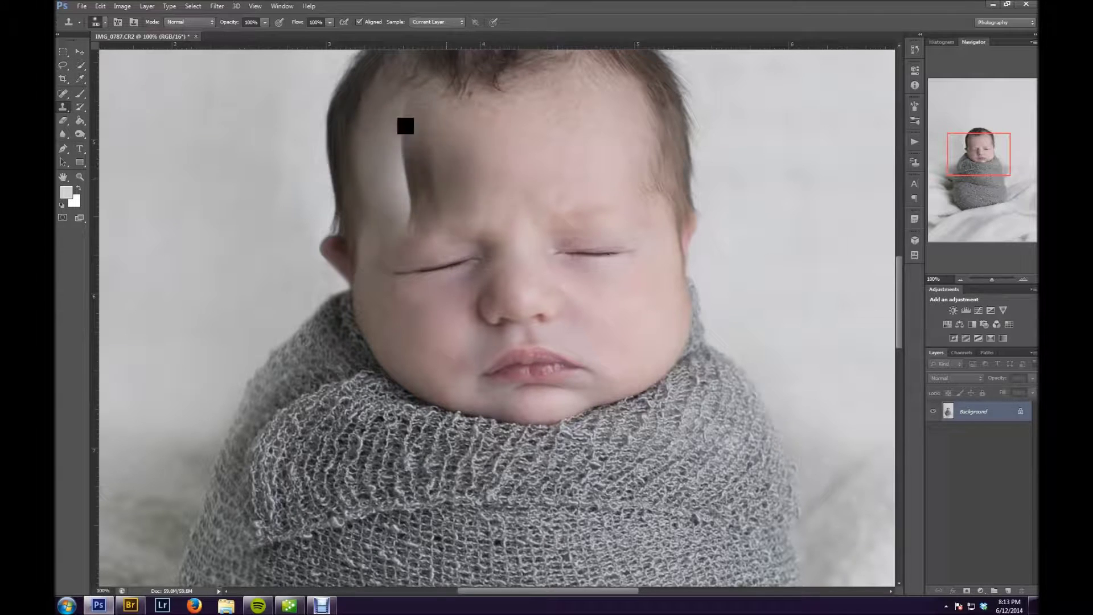
pyautogui.press('[')
pyautogui.press('[')
pyautogui.press('[')
pyautogui.press('[')
pyautogui.press('[')
pyautogui.press('[')
pyautogui.press('[')
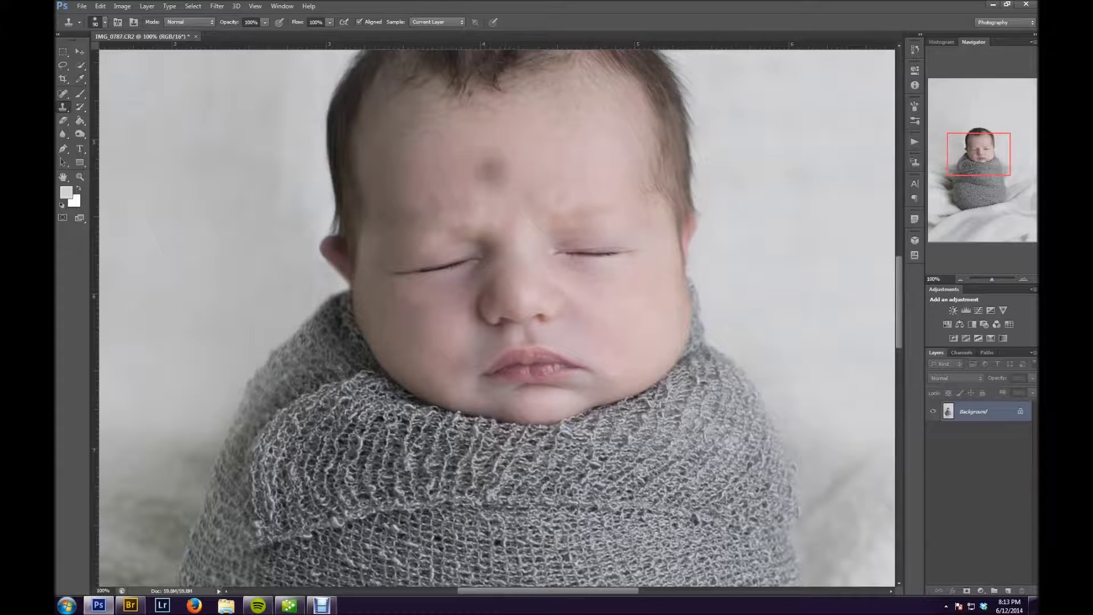
pyautogui.moveTo(261, 22); pyautogui.dragTo(233, 33)
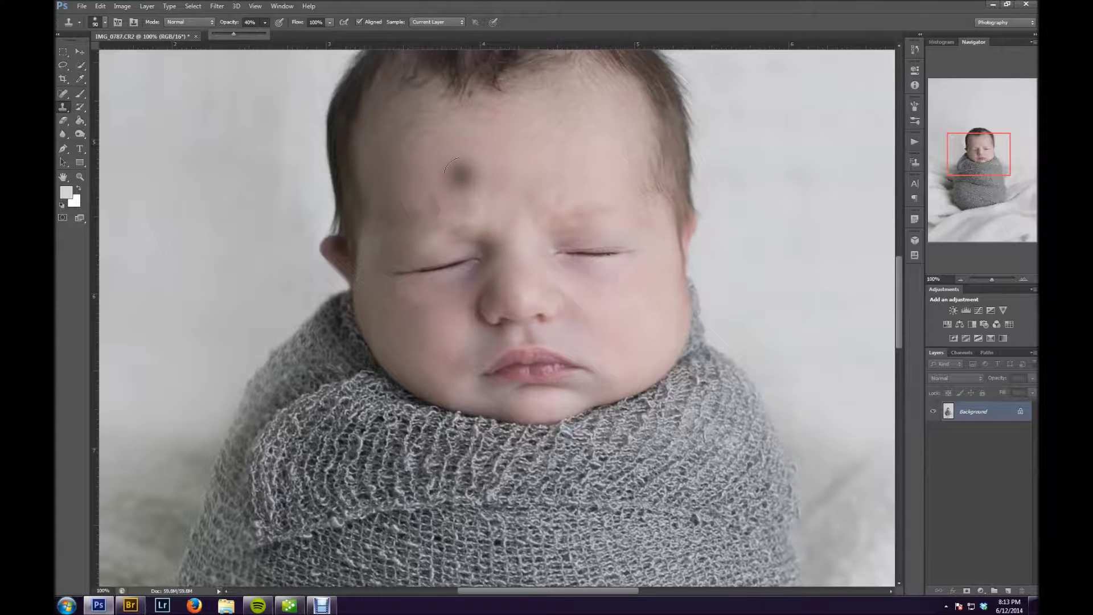
pyautogui.keyDown('alt'); pyautogui.click(472, 167); pyautogui.keyUp('alt')
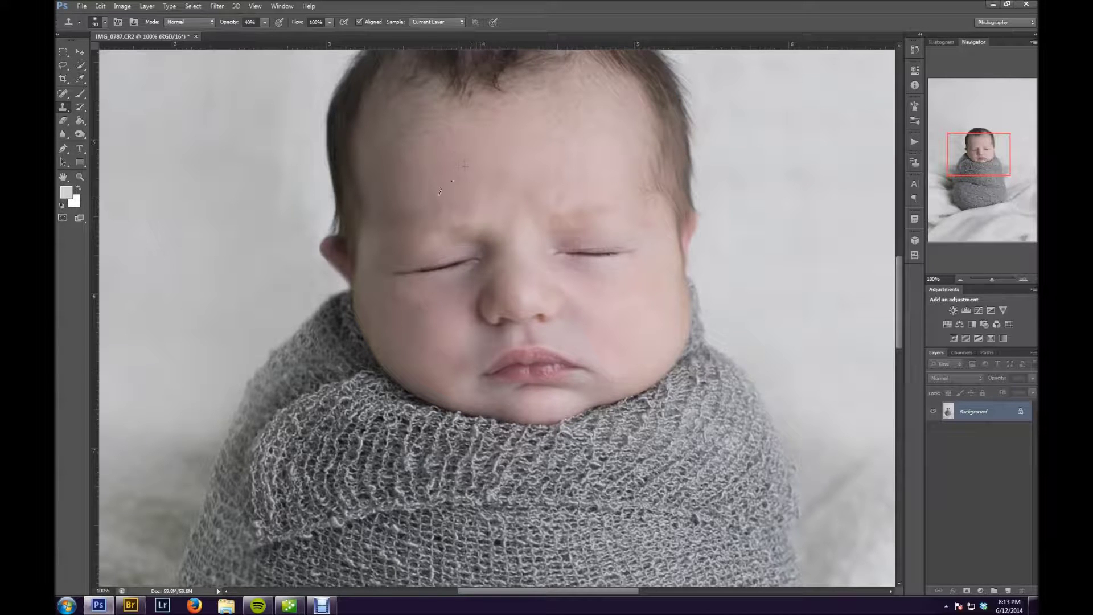
# Clone smooth forehead skin over the frown creases between the eyebrows and above the nose bridge
pyautogui.keyDown('alt'); pyautogui.click(545, 169); pyautogui.keyUp('alt')
pyautogui.moveTo(536, 205)
pyautogui.mouseDown()
pyautogui.moveTo(570, 177)
pyautogui.moveTo(511, 218)
pyautogui.mouseUp()
pyautogui.keyDown('alt'); pyautogui.click(562, 170); pyautogui.keyUp('alt')
pyautogui.keyDown('alt'); pyautogui.click(498, 257); pyautogui.keyUp('alt')
pyautogui.click(492, 254)
pyautogui.keyDown('alt'); pyautogui.click(536, 182); pyautogui.keyUp('alt')
pyautogui.keyDown('alt'); pyautogui.click(552, 179); pyautogui.keyUp('alt')
pyautogui.moveTo(559, 234)
pyautogui.mouseDown()
pyautogui.moveTo(616, 232)
pyautogui.moveTo(585, 230)
pyautogui.mouseUp()
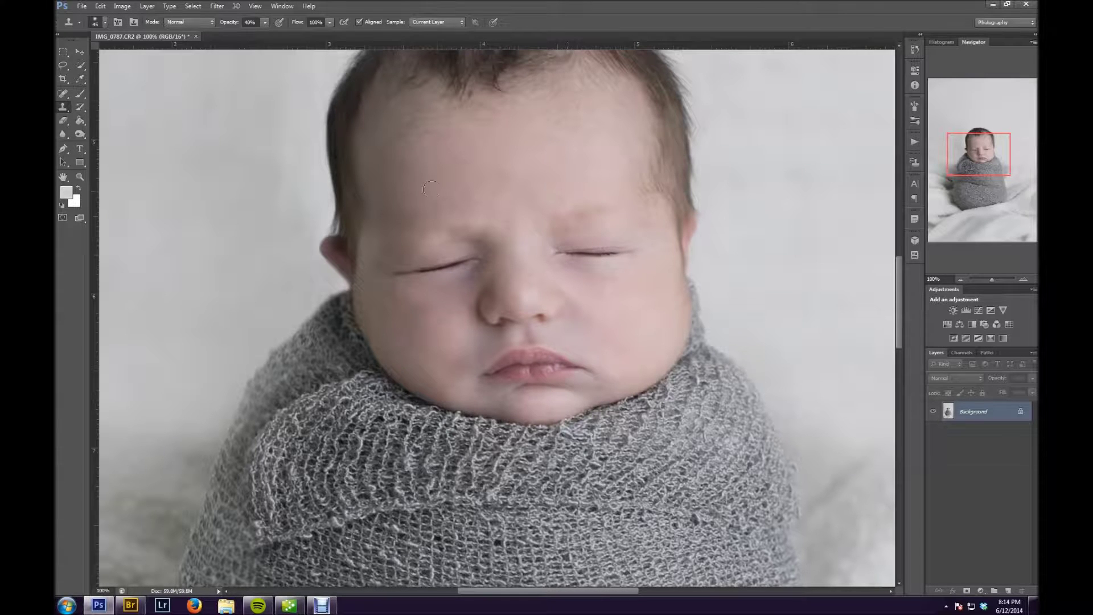
# Even out the skin on the brows, under the eye, on the nose and on the cheek with a 45 px Clone Stamp
pyautogui.keyDown('alt'); pyautogui.click(455, 178); pyautogui.keyUp('alt')
pyautogui.moveTo(463, 232); pyautogui.dragTo(457, 249)
pyautogui.keyDown('alt'); pyautogui.click(629, 302); pyautogui.keyUp('alt')
pyautogui.moveTo(605, 284); pyautogui.dragTo(564, 271)
pyautogui.moveTo(555, 255)
pyautogui.mouseDown()
pyautogui.moveTo(557, 271)
pyautogui.moveTo(545, 259)
pyautogui.moveTo(554, 269)
pyautogui.moveTo(539, 272)
pyautogui.mouseUp()
pyautogui.keyDown('alt'); pyautogui.click(522, 288); pyautogui.keyUp('alt')
pyautogui.click(519, 271)
pyautogui.moveTo(527, 284); pyautogui.dragTo(547, 288)
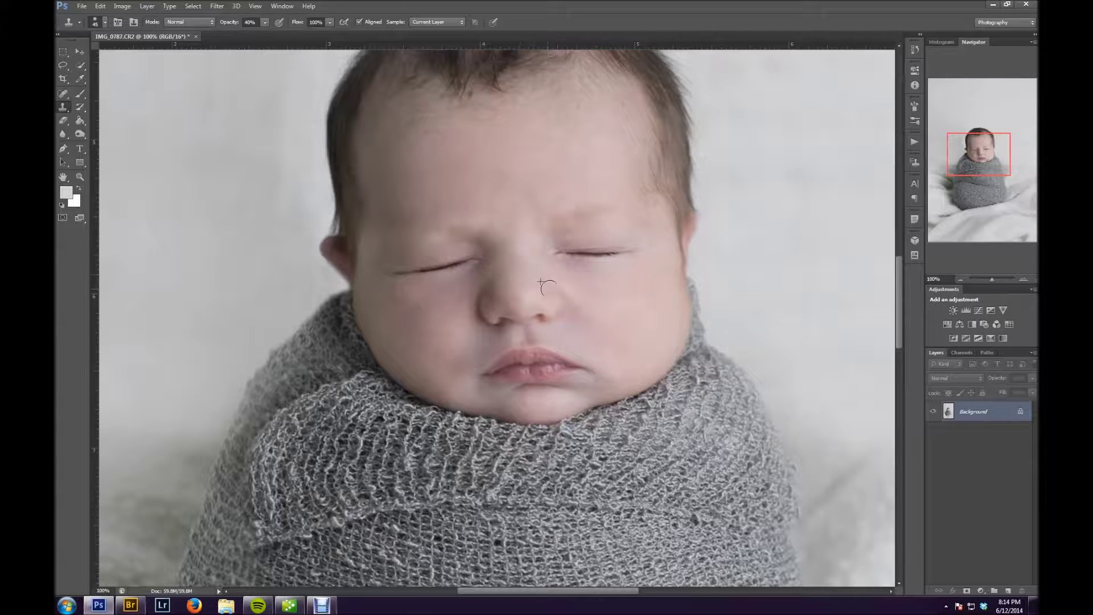
pyautogui.keyDown('alt'); pyautogui.click(444, 336); pyautogui.keyUp('alt')
pyautogui.moveTo(447, 354); pyautogui.dragTo(444, 365)
# Clone clean blanket over the dark crease in the photo's lower-left corner with a 600 px brush at 66% opacity
pyautogui.moveTo(991, 279); pyautogui.dragTo(988, 279)
pyautogui.moveTo(980, 192); pyautogui.dragTo(976, 214)
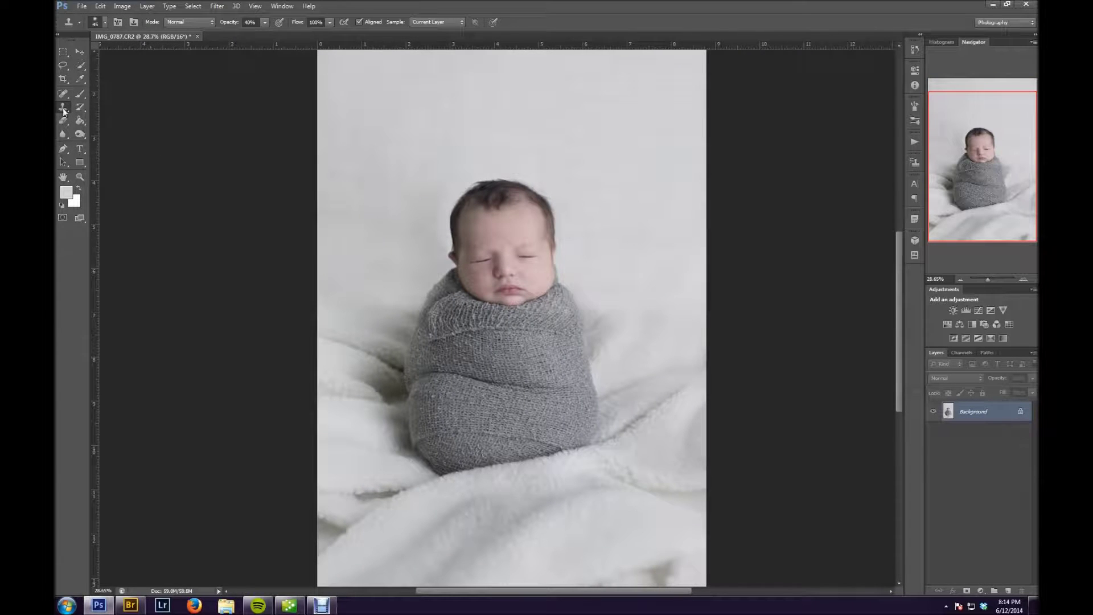
pyautogui.click(264, 22)
pyautogui.moveTo(276, 35); pyautogui.dragTo(282, 35)
pyautogui.press(']')
pyautogui.press(']')
pyautogui.press(']')
pyautogui.press(']')
pyautogui.press(']')
pyautogui.press(']')
pyautogui.press(']')
pyautogui.press(']')
pyautogui.press(']')
pyautogui.press(']')
pyautogui.press(']')
pyautogui.press(']')
pyautogui.press(']')
pyautogui.press(']')
pyautogui.press(']')
pyautogui.press(']')
pyautogui.press(']')
pyautogui.press(']')
pyautogui.keyDown('alt'); pyautogui.click(412, 529); pyautogui.keyUp('alt')
pyautogui.moveTo(379, 549)
pyautogui.mouseDown()
pyautogui.moveTo(342, 540)
pyautogui.moveTo(372, 527)
pyautogui.mouseUp()
pyautogui.keyDown('alt'); pyautogui.click(379, 545); pyautogui.keyUp('alt')
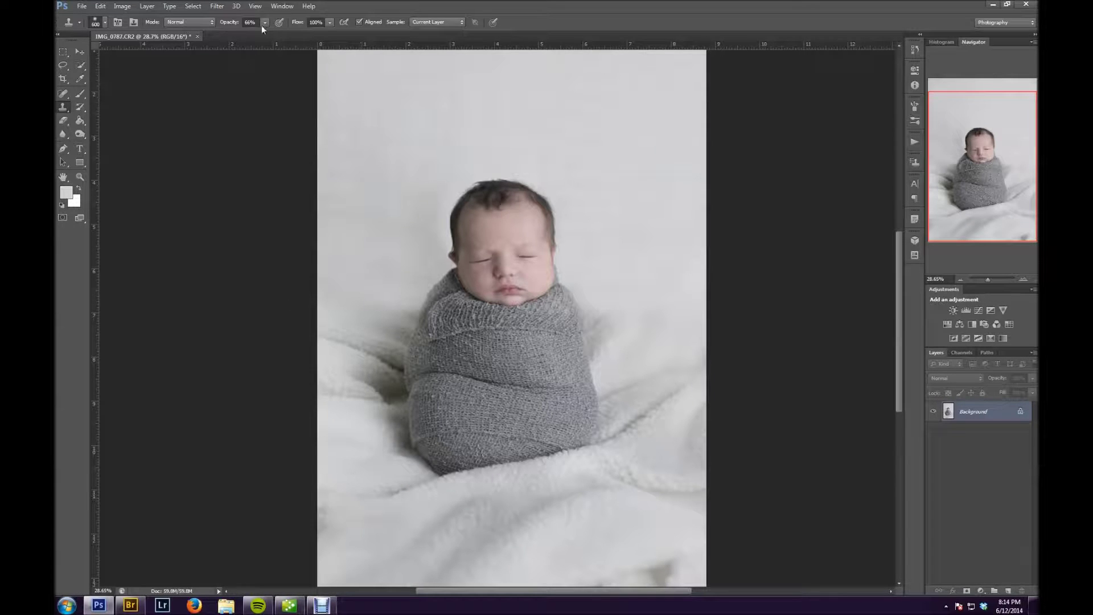
# At 100% opacity, clone clean blanket over the leftover left-edge crease and the dark fold near the photo's lower-right corner
pyautogui.keyDown('alt'); pyautogui.click(325, 457); pyautogui.keyUp('alt')
pyautogui.moveTo(332, 502); pyautogui.dragTo(334, 519)
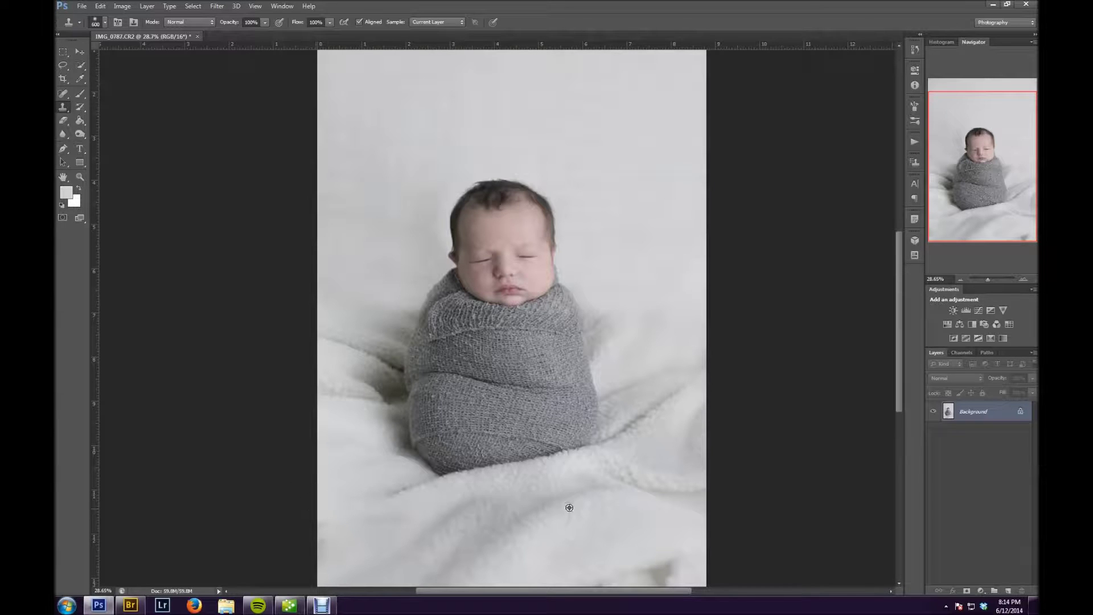
pyautogui.moveTo(628, 557); pyautogui.dragTo(674, 548)
pyautogui.keyDown('alt'); pyautogui.click(560, 561); pyautogui.keyUp('alt')
pyautogui.moveTo(513, 573); pyautogui.dragTo(439, 559)
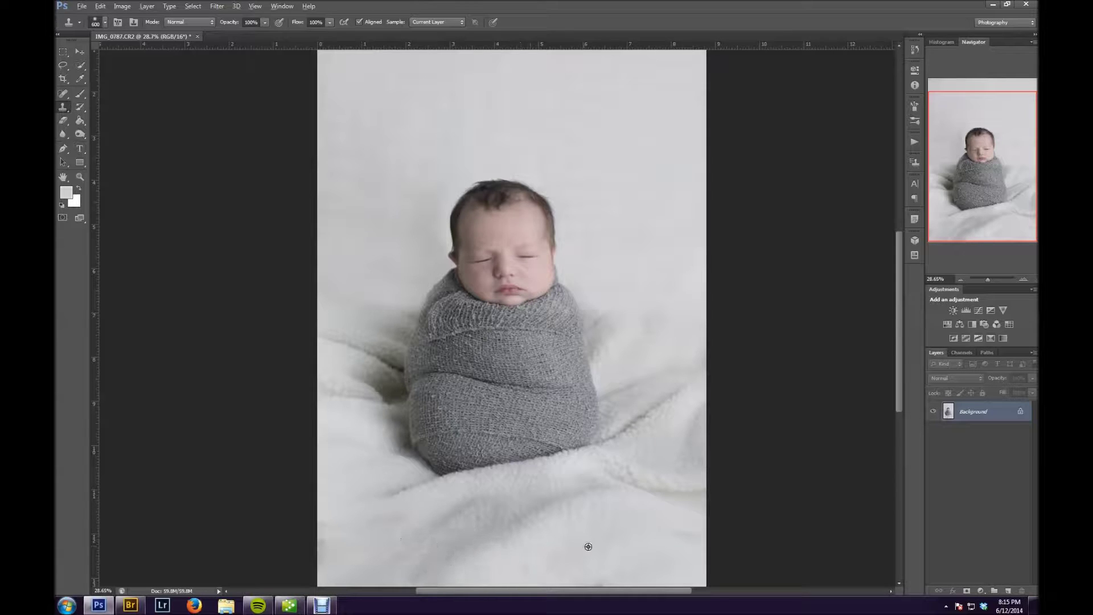
pyautogui.click(461, 556)
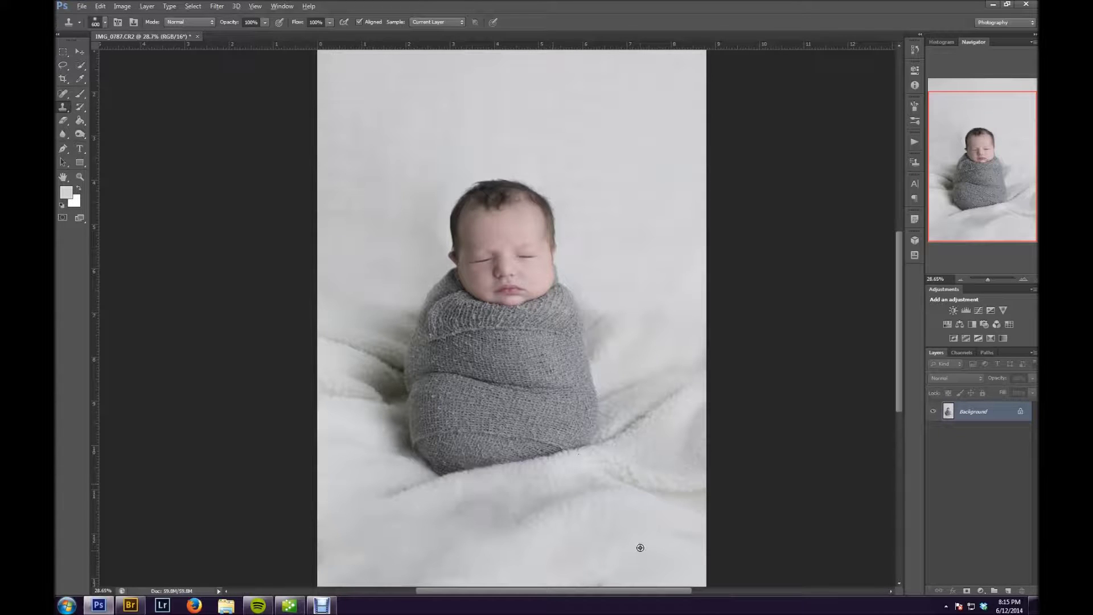
# Clone smooth blanket over the shadowed fold just below the wrapped baby
pyautogui.keyDown('alt'); pyautogui.click(596, 538); pyautogui.keyUp('alt')
pyautogui.click(535, 485)
pyautogui.moveTo(531, 486); pyautogui.dragTo(427, 501)
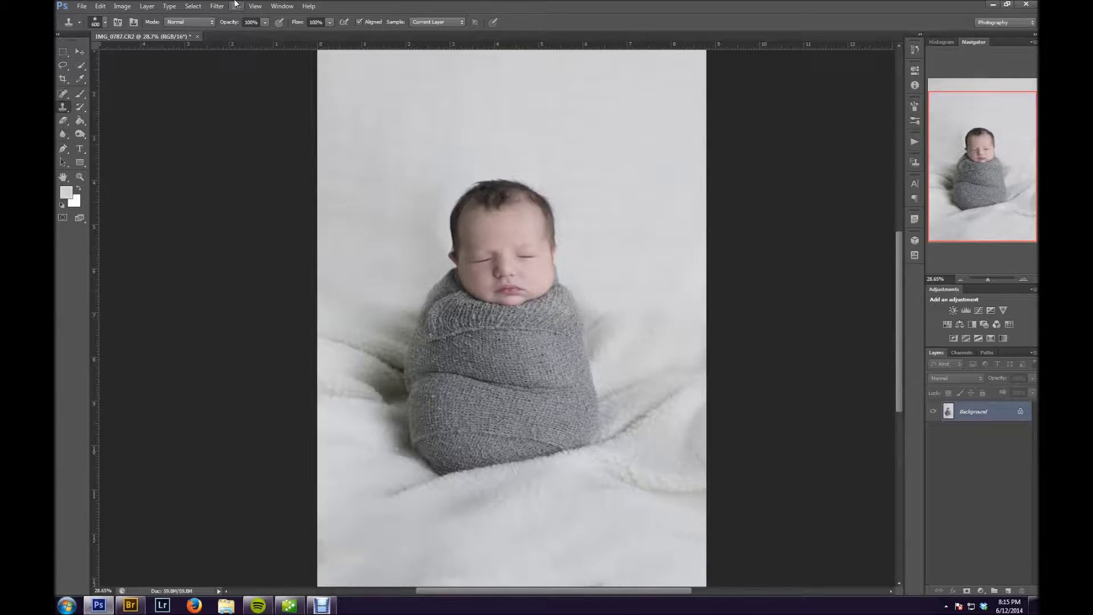
pyautogui.click(214, 4)
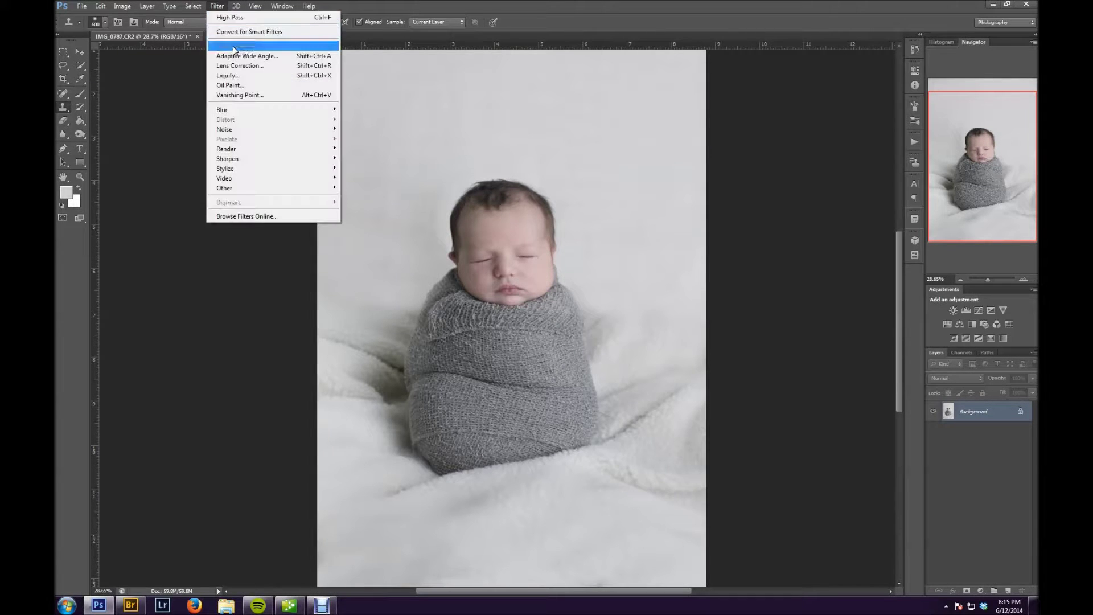
pyautogui.click(232, 77)
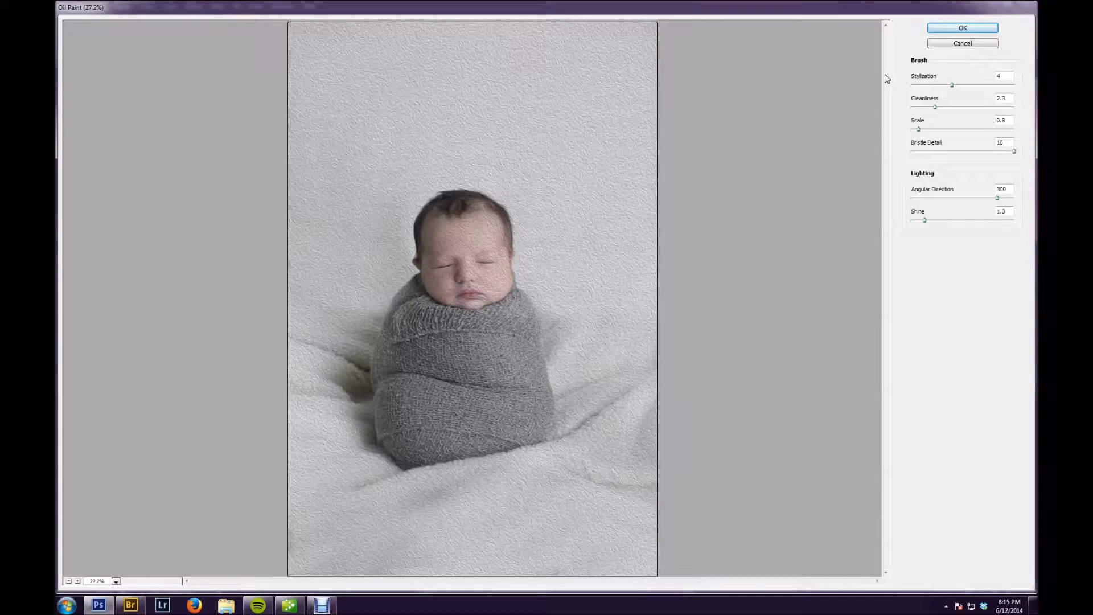
pyautogui.click(954, 43)
# Start the Liquify filter and push the left side of the grey wrap inward with an 800 px brush
pyautogui.click(216, 6)
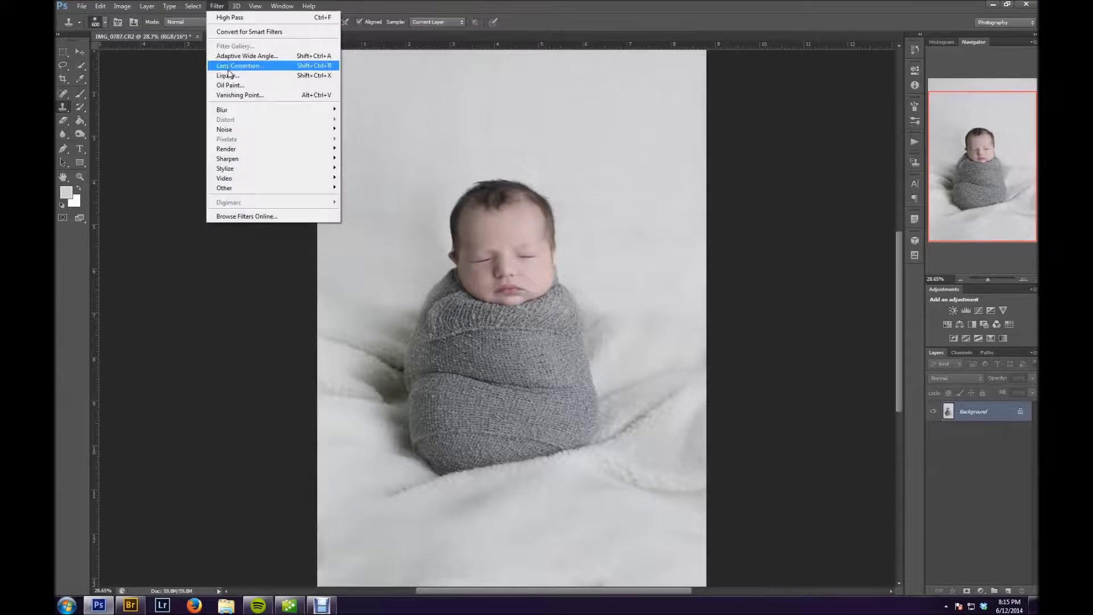
pyautogui.click(242, 73)
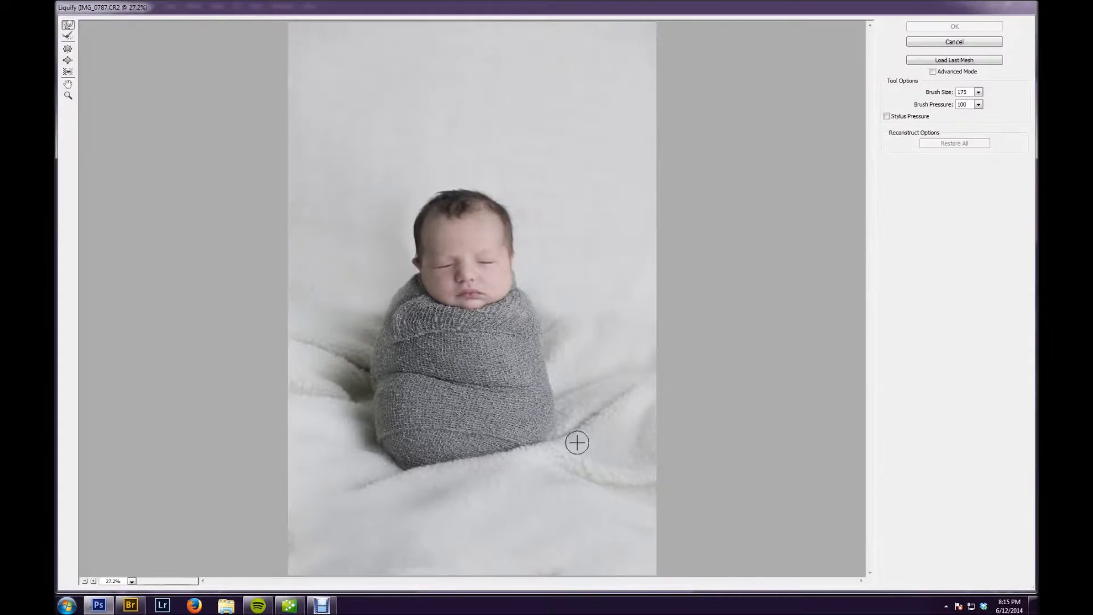
pyautogui.press(']')
pyautogui.press(']')
pyautogui.press(']')
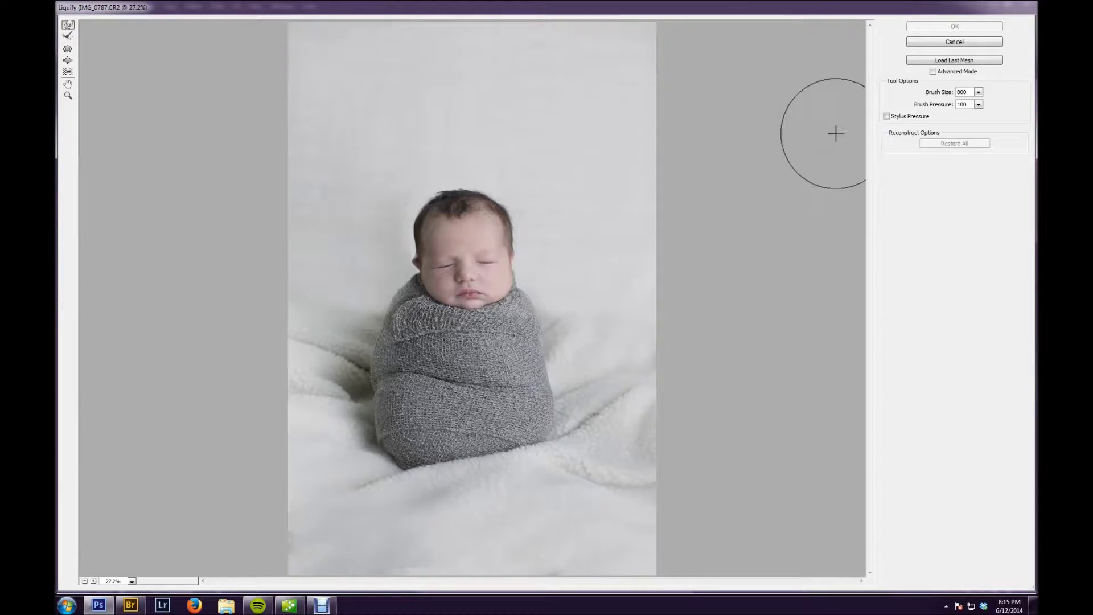
pyautogui.moveTo(378, 353)
pyautogui.mouseDown()
pyautogui.moveTo(350, 370)
pyautogui.moveTo(374, 391)
pyautogui.moveTo(368, 424)
pyautogui.moveTo(404, 391)
pyautogui.mouseUp()
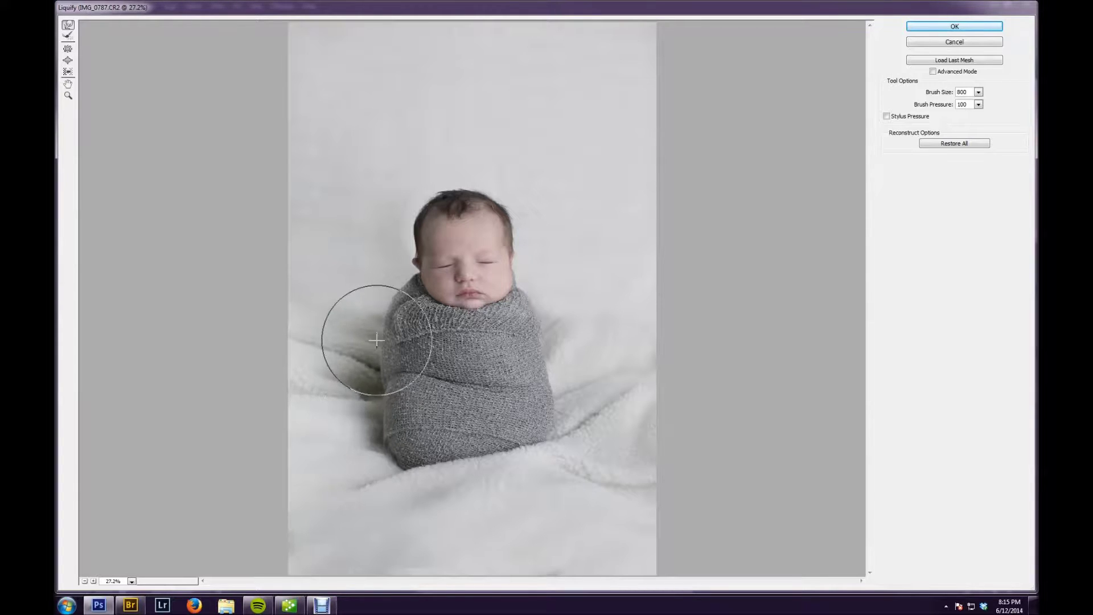
# Reduce the Liquify brush to 500 and slim both shoulders of the wrap, using size 200 for the right one
pyautogui.press('[')
pyautogui.press('[')
pyautogui.press('[')
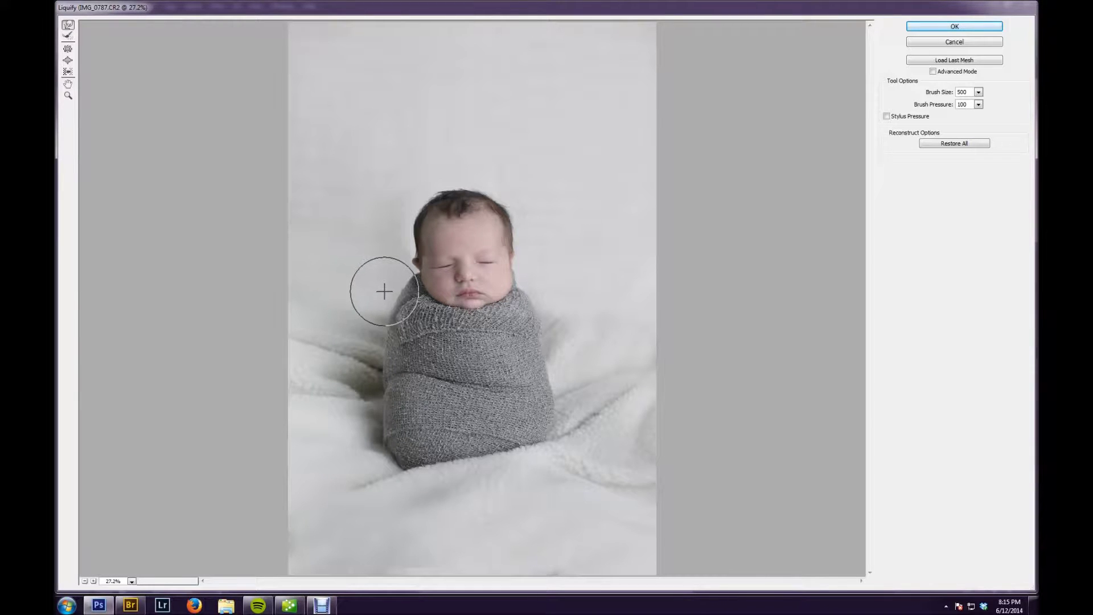
pyautogui.moveTo(374, 311); pyautogui.dragTo(381, 318)
pyautogui.moveTo(551, 317)
pyautogui.mouseDown()
pyautogui.moveTo(541, 286)
pyautogui.moveTo(545, 305)
pyautogui.mouseUp()
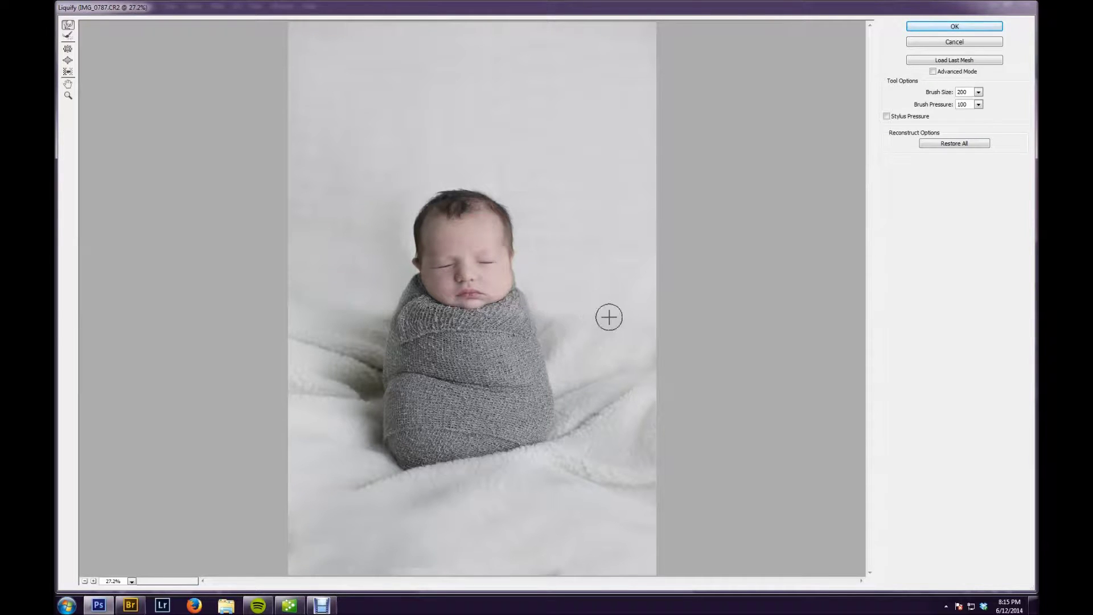
# Set the Liquify brush to 600 and reshape the lower-right edge of the wrap so its base is rounder and more level
pyautogui.press(']')
pyautogui.press(']')
pyautogui.press(']')
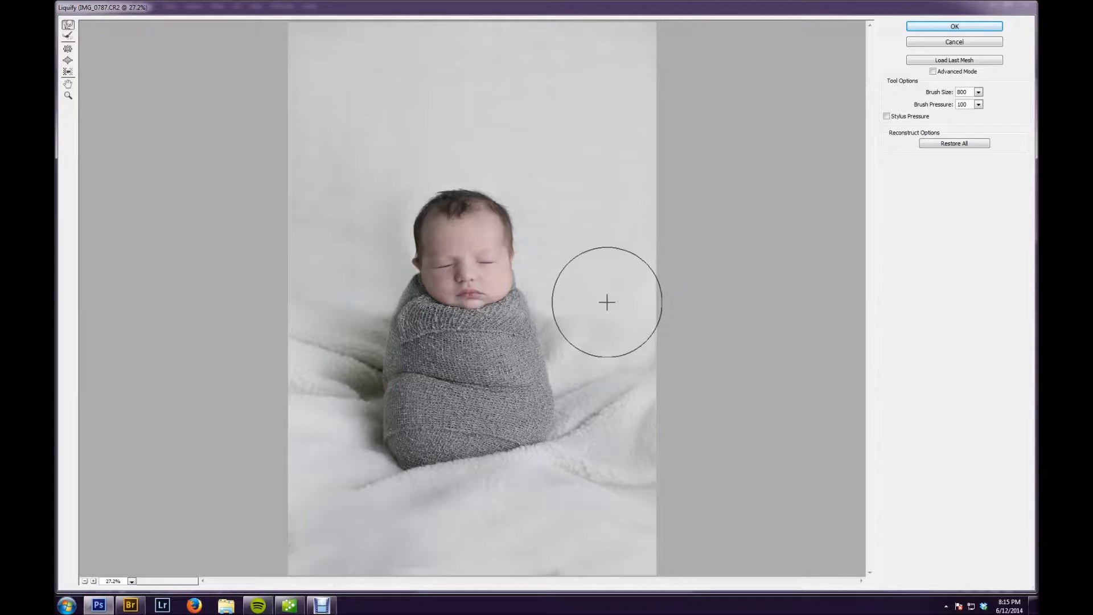
pyautogui.press('[')
pyautogui.press('[')
pyautogui.press('[')
pyautogui.press('[')
pyautogui.press('[')
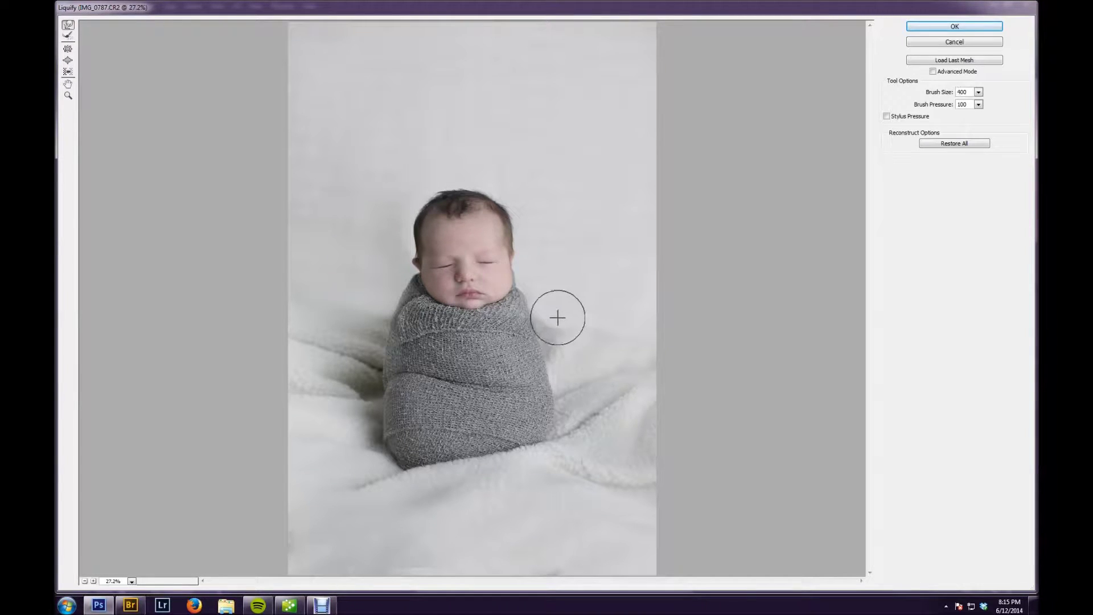
pyautogui.press(']')
pyautogui.press(']')
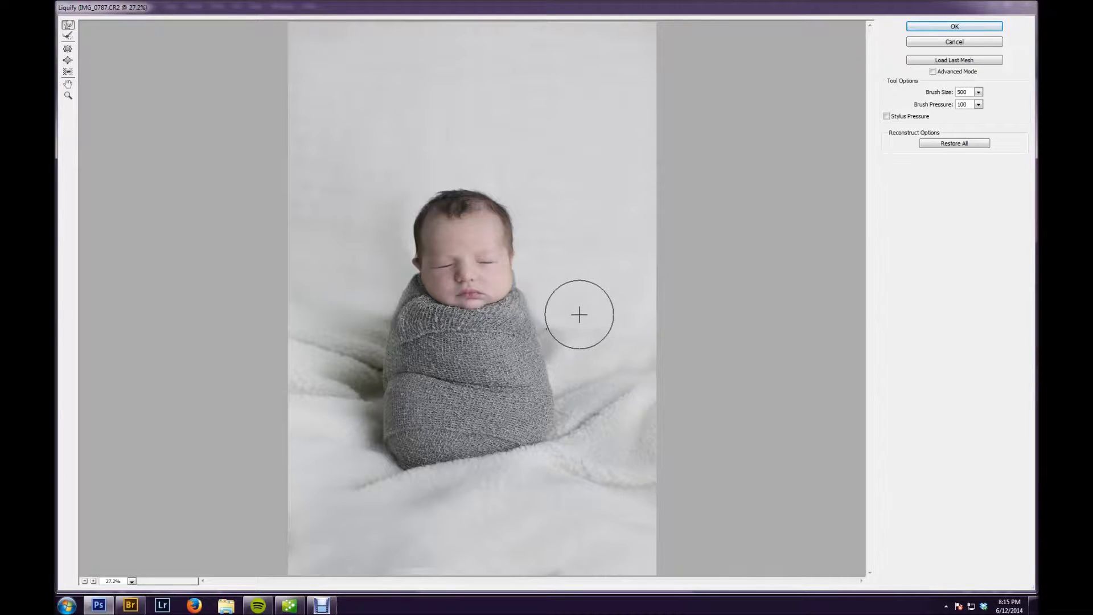
pyautogui.press('[')
pyautogui.press('[')
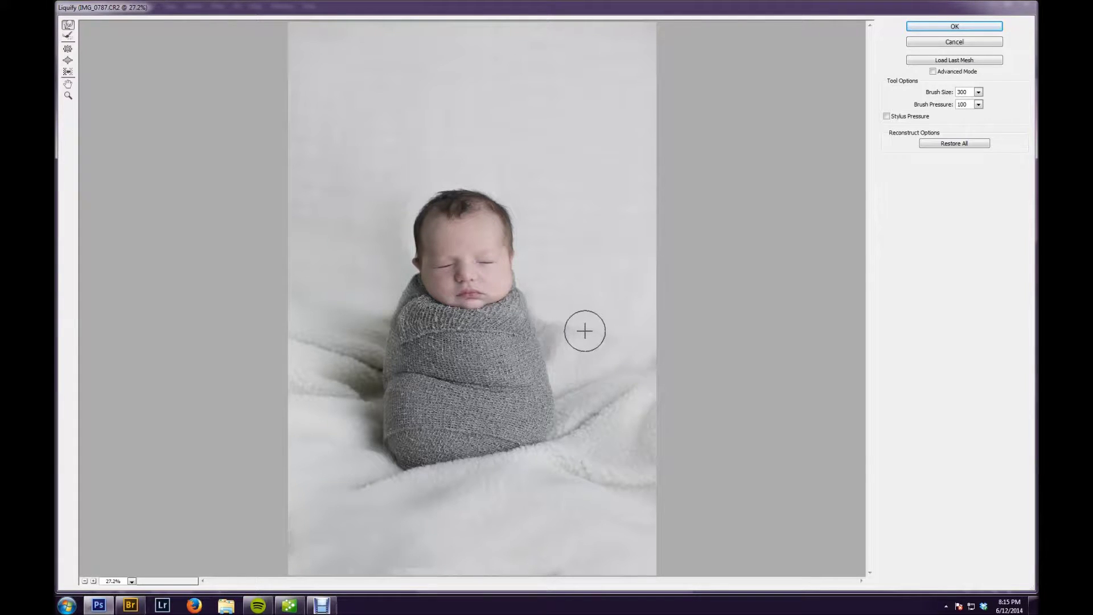
pyautogui.press(']')
pyautogui.press(']')
pyautogui.press(']')
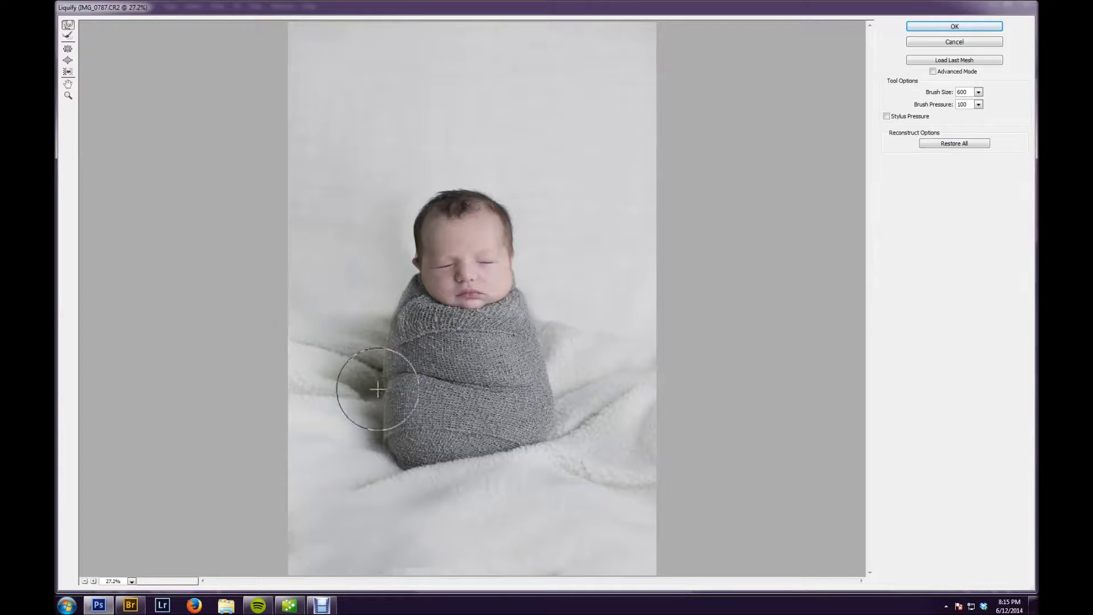
pyautogui.moveTo(510, 456)
pyautogui.mouseDown()
pyautogui.moveTo(530, 451)
pyautogui.moveTo(477, 455)
pyautogui.mouseUp()
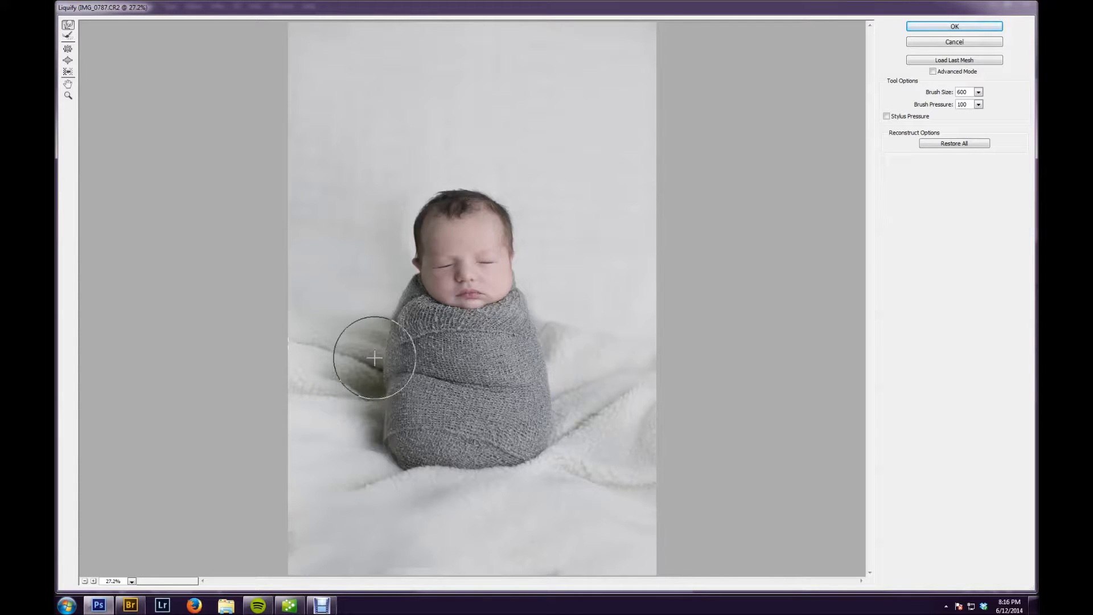
# Refine the wrap's side and shoulder edges with a Liquify brush of 200 to 250 and apply the filter
pyautogui.press('[')
pyautogui.press('[')
pyautogui.press('[')
pyautogui.press('[')
pyautogui.press('[')
pyautogui.press('[')
pyautogui.press('[')
pyautogui.press('[')
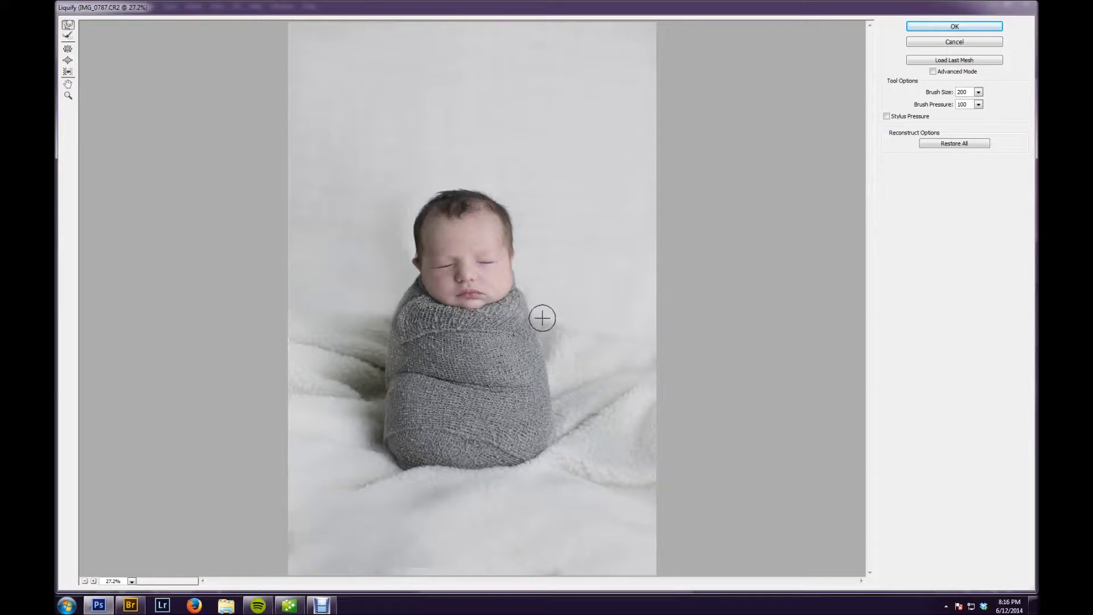
pyautogui.press(']')
pyautogui.press(']')
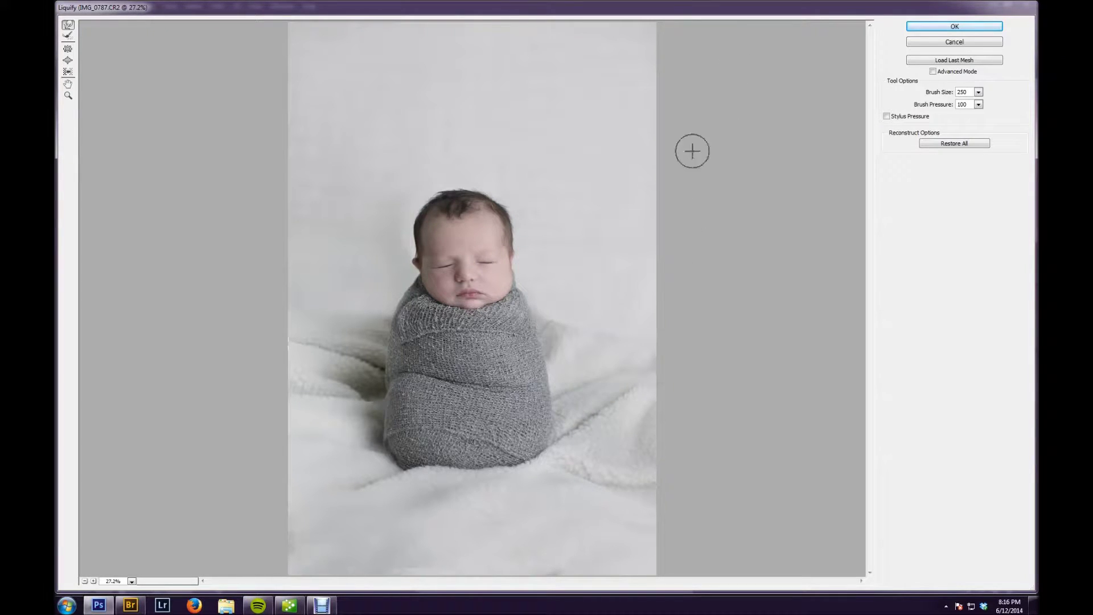
pyautogui.click(941, 29)
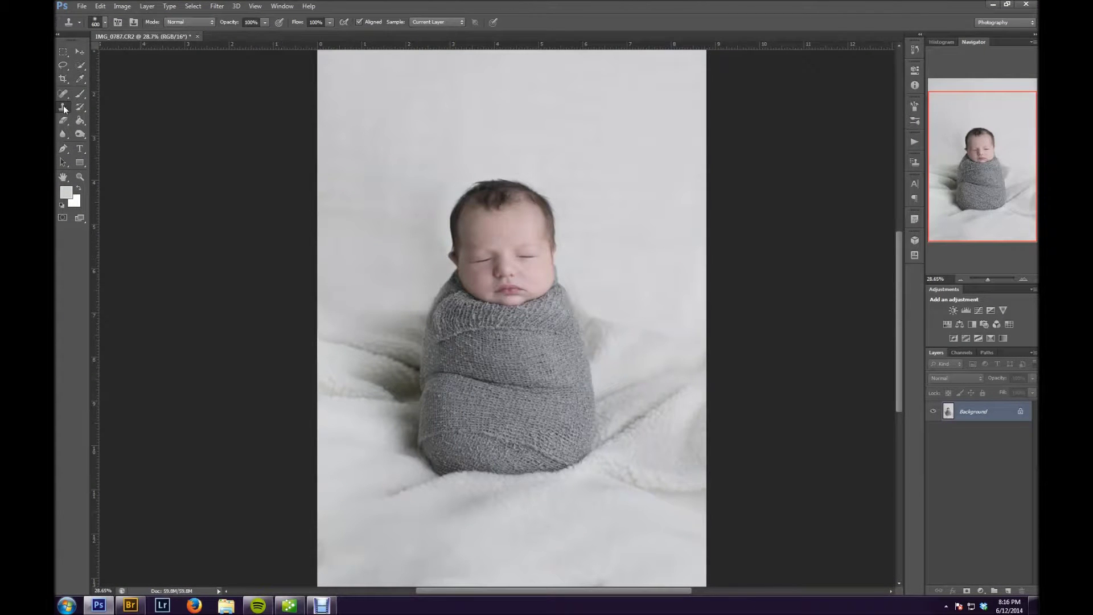
# Clone knit texture over the horizontal crease across the middle of the wrap with a 125 px Clone Stamp
pyautogui.press('[')
pyautogui.press('[')
pyautogui.press('[')
pyautogui.press('[')
pyautogui.press('[')
pyautogui.press('[')
pyautogui.press('[')
pyautogui.press('alt')
pyautogui.moveTo(434, 378); pyautogui.dragTo(489, 387)
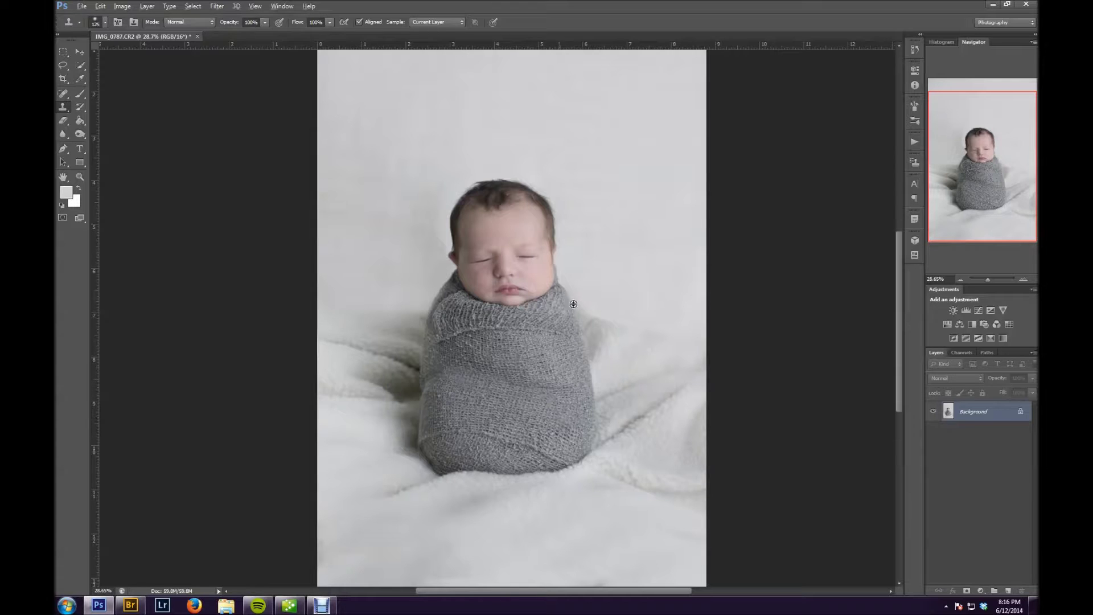
# Clone backdrop along the wrap's right shoulder edge, lowering the opacity to 49%, and undo the last stroke
pyautogui.keyDown('alt'); pyautogui.click(580, 284); pyautogui.keyUp('alt')
pyautogui.moveTo(584, 298); pyautogui.dragTo(585, 308)
pyautogui.click(265, 23)
pyautogui.moveTo(237, 32); pyautogui.dragTo(238, 32)
pyautogui.keyDown('alt'); pyautogui.click(572, 302); pyautogui.keyUp('alt')
pyautogui.click(578, 311)
pyautogui.moveTo(577, 318); pyautogui.dragTo(600, 314)
pyautogui.hotkey('ctrl', 'z')
# Bring the whole photo into view and start the Crop tool on it
pyautogui.moveTo(986, 278); pyautogui.dragTo(987, 278)
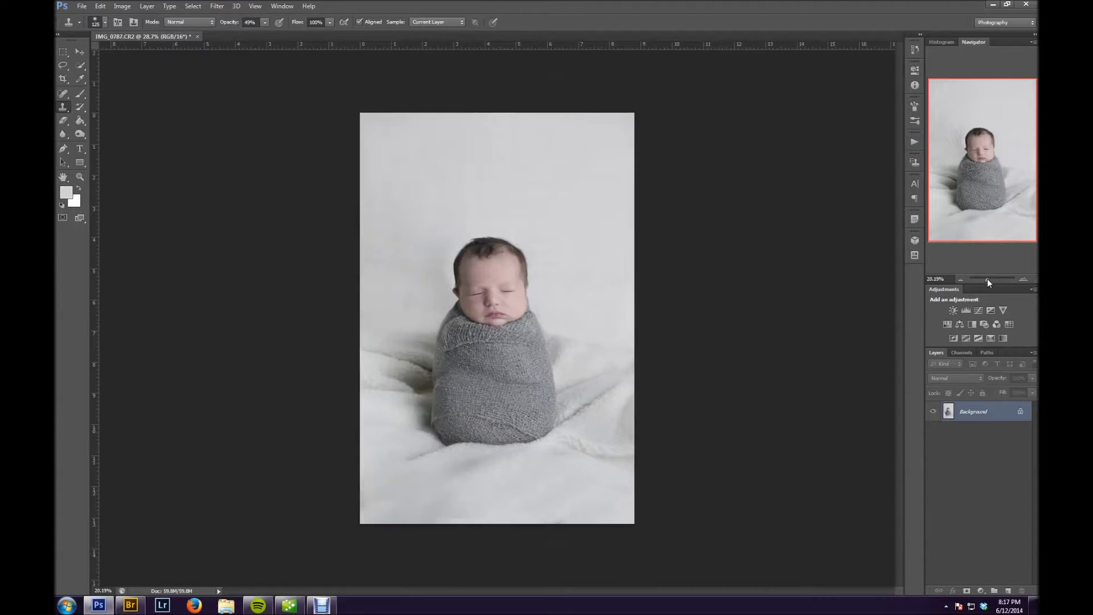
pyautogui.click(65, 77)
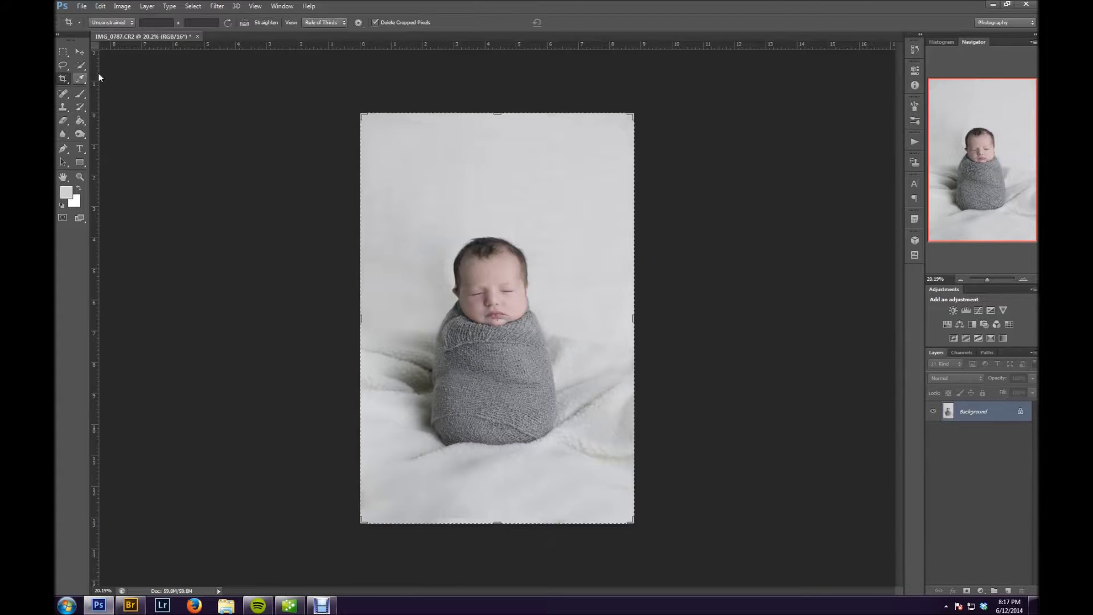
pyautogui.moveTo(365, 116); pyautogui.dragTo(389, 139)
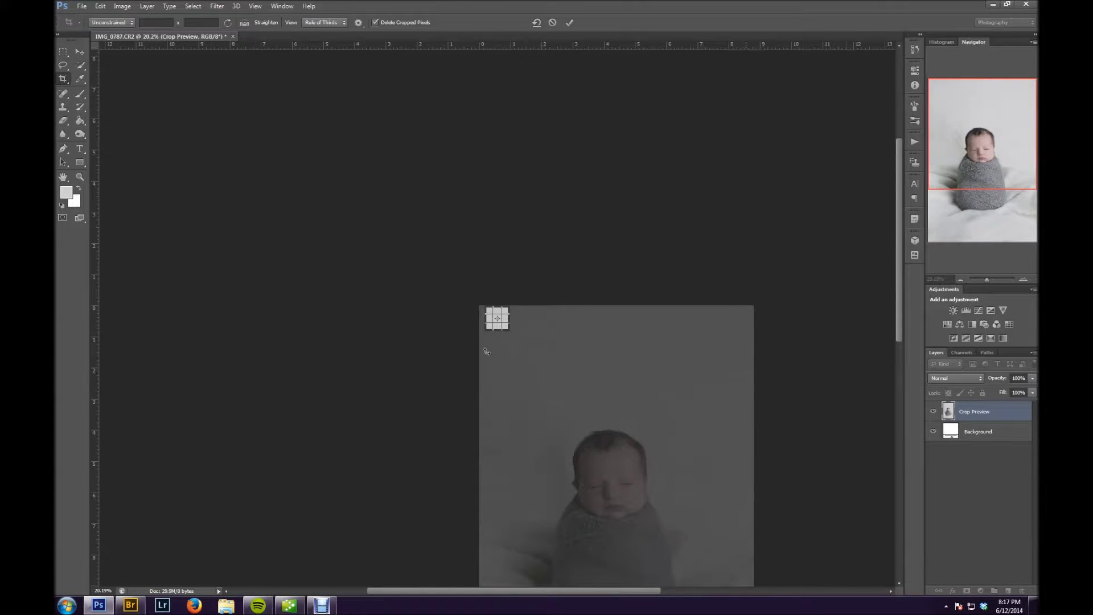
pyautogui.rightClick(495, 320)
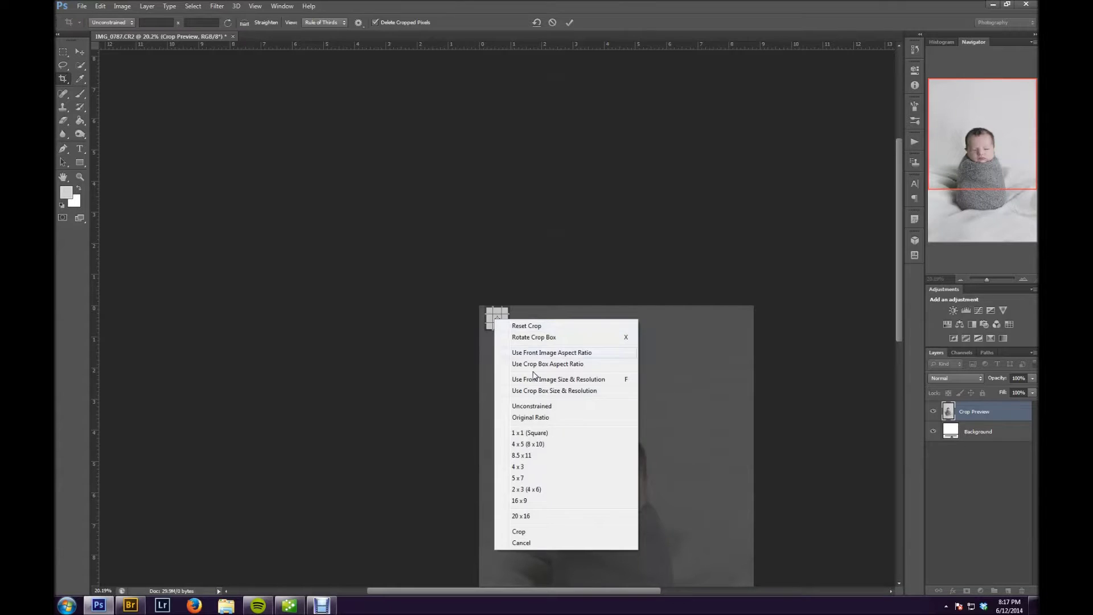
pyautogui.click(536, 328)
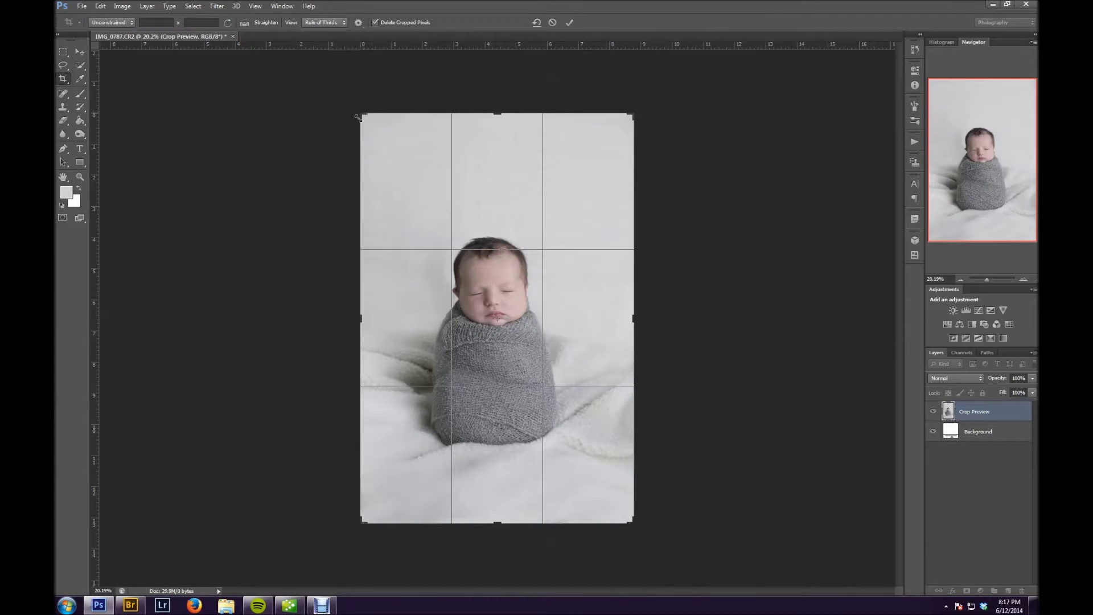
# Crop the photo tighter around the wrapped baby in portrait format, trimming all four sides, and apply the crop
pyautogui.moveTo(365, 119); pyautogui.dragTo(389, 157)
pyautogui.moveTo(484, 318); pyautogui.dragTo(517, 353)
pyautogui.moveTo(605, 158); pyautogui.dragTo(625, 146)
pyautogui.moveTo(544, 278)
pyautogui.mouseDown()
pyautogui.moveTo(556, 280)
pyautogui.moveTo(548, 269)
pyautogui.mouseUp()
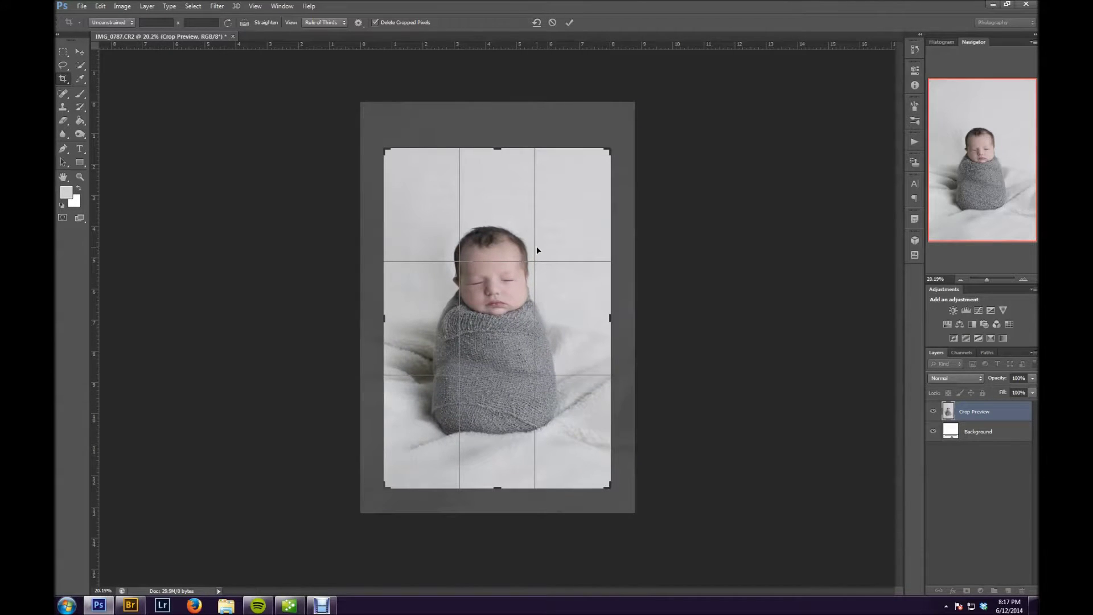
pyautogui.press('Return')
pyautogui.click(947, 279)
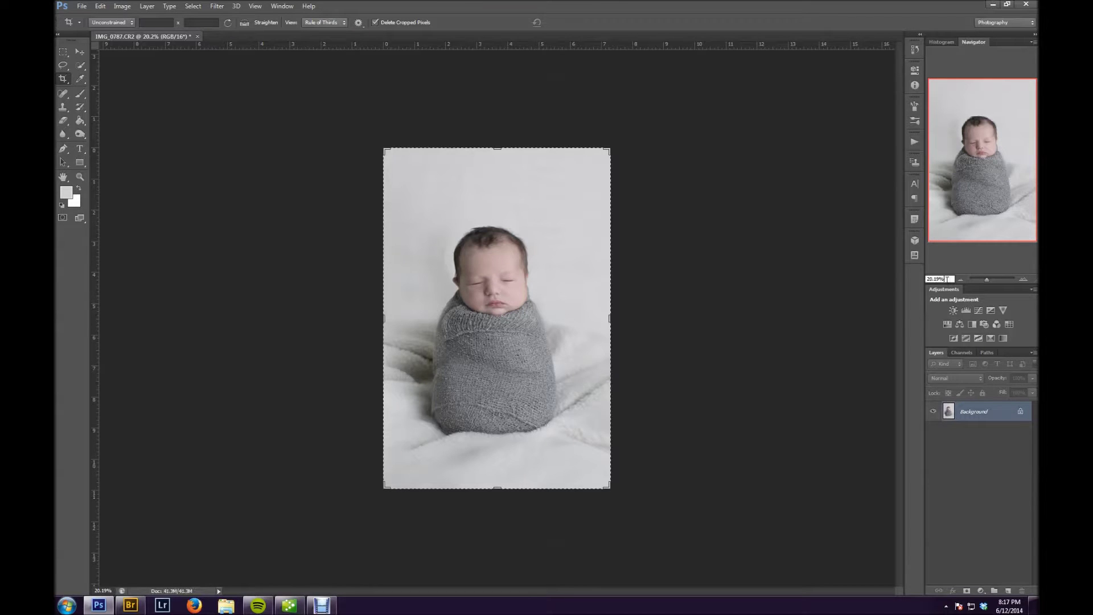
pyautogui.write('100')
pyautogui.press('Return')
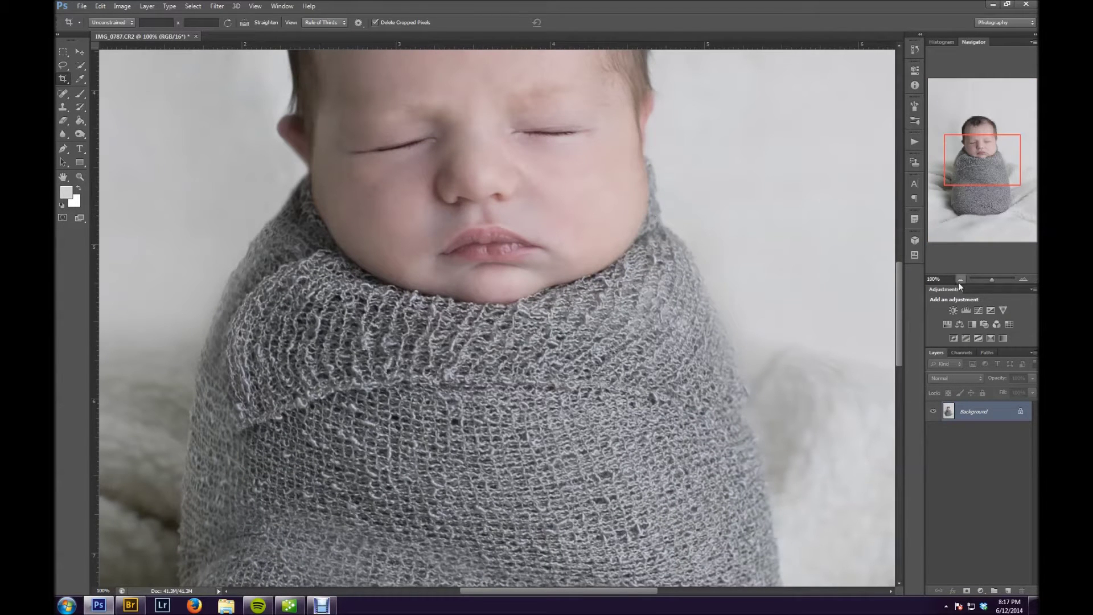
pyautogui.moveTo(992, 281); pyautogui.dragTo(988, 278)
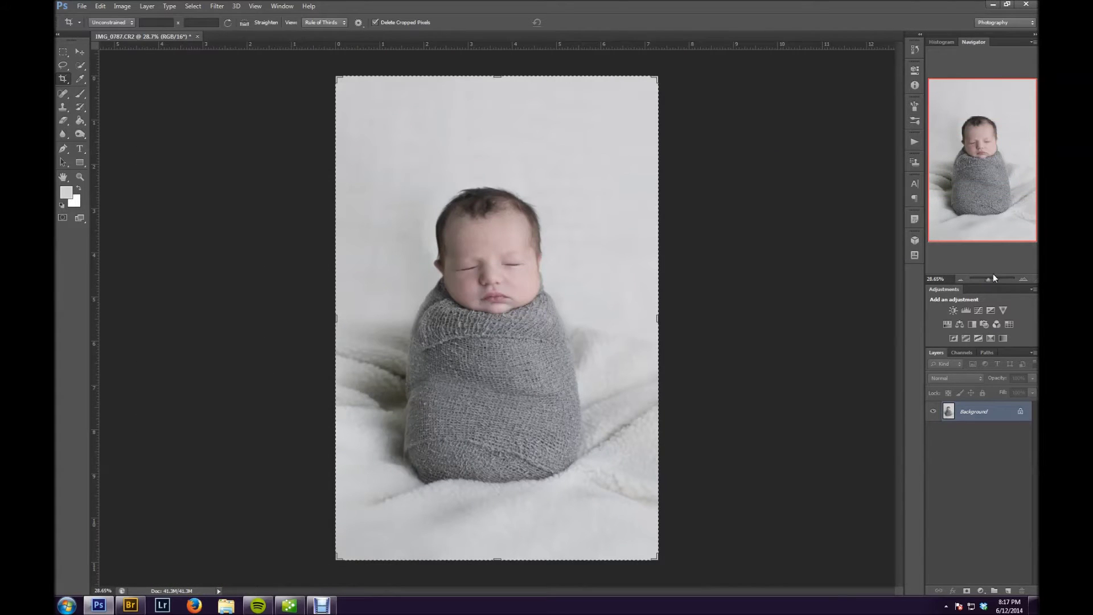
# Run the first Skin Smoothing action on the cropped photo, continuing past the unavailable Set and Smart Blur commands
pyautogui.click(80, 51)
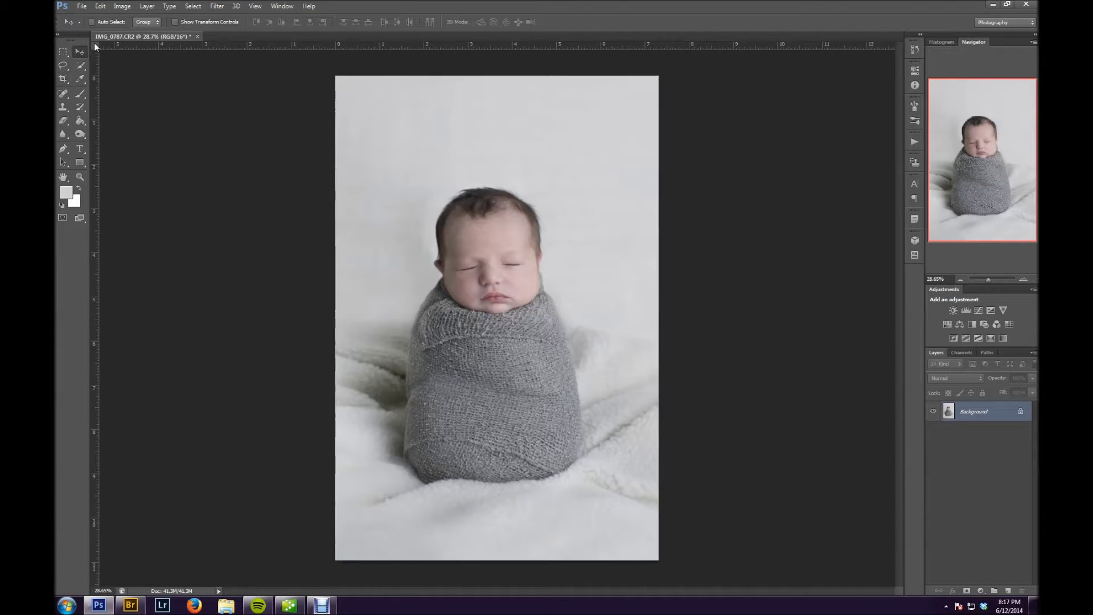
pyautogui.click(915, 141)
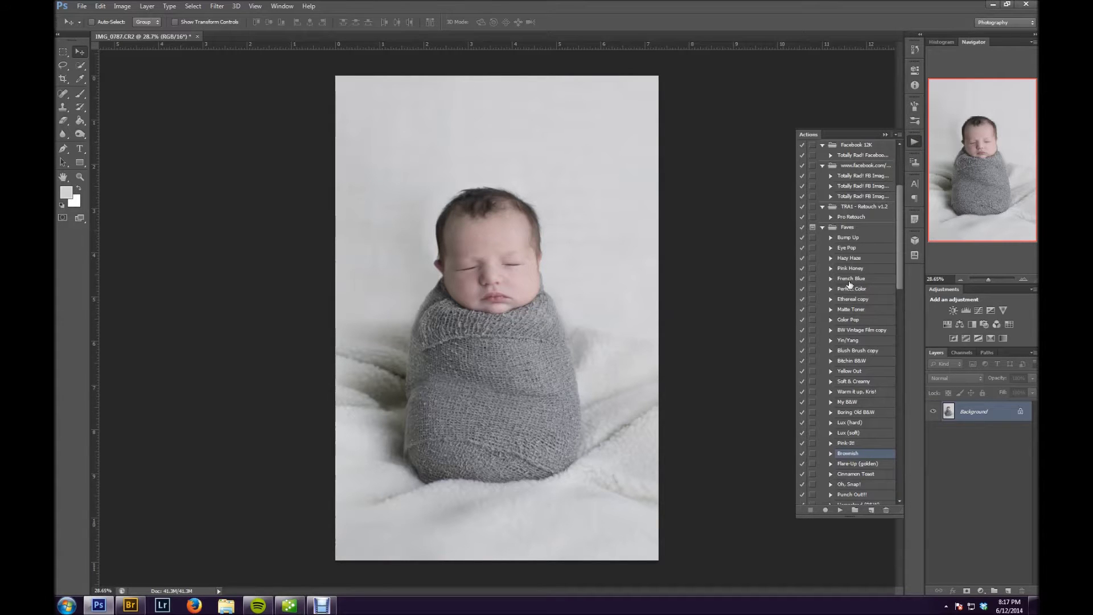
pyautogui.moveTo(900, 255); pyautogui.dragTo(904, 206)
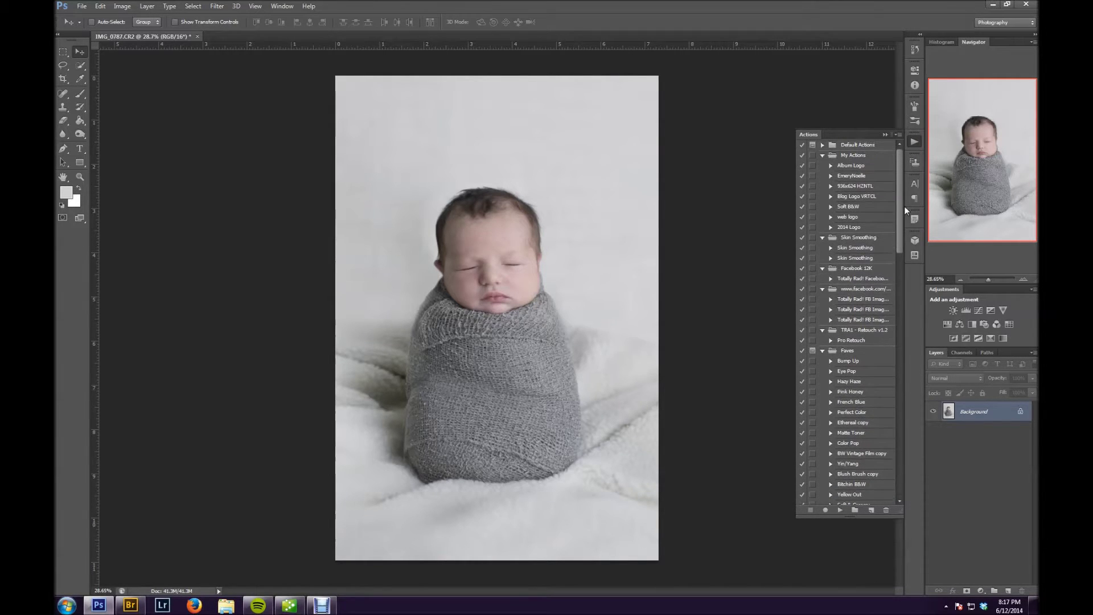
pyautogui.click(858, 249)
pyautogui.click(840, 509)
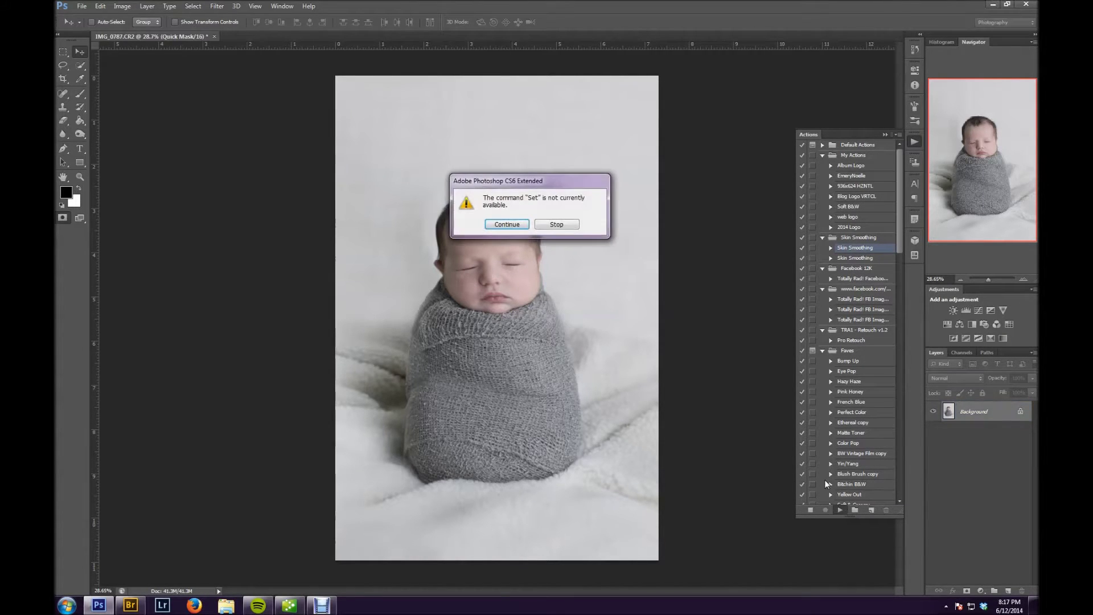
pyautogui.click(523, 224)
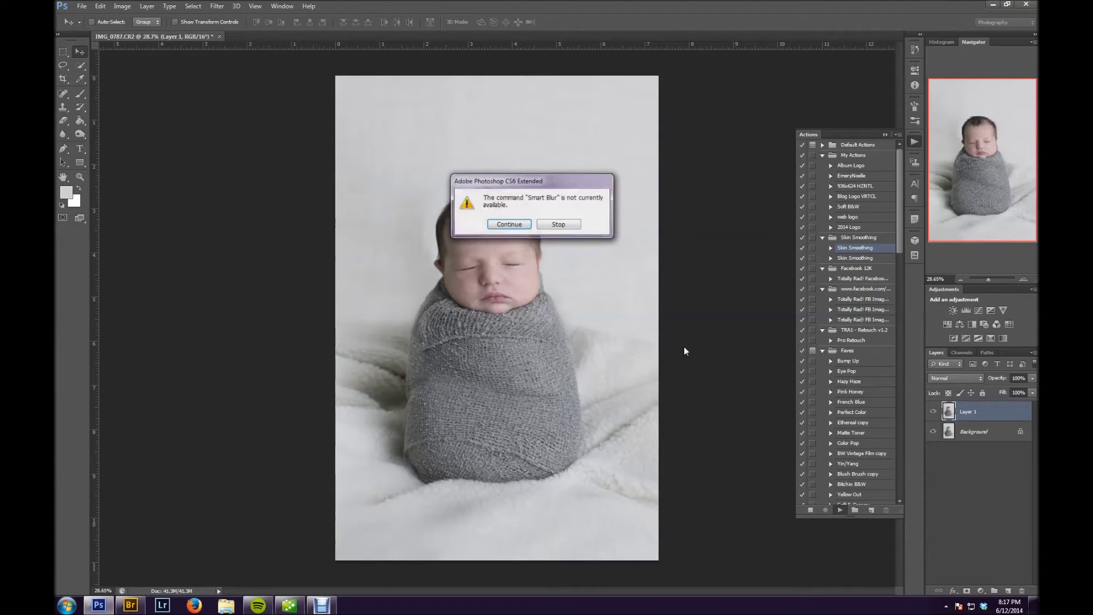
pyautogui.click(515, 224)
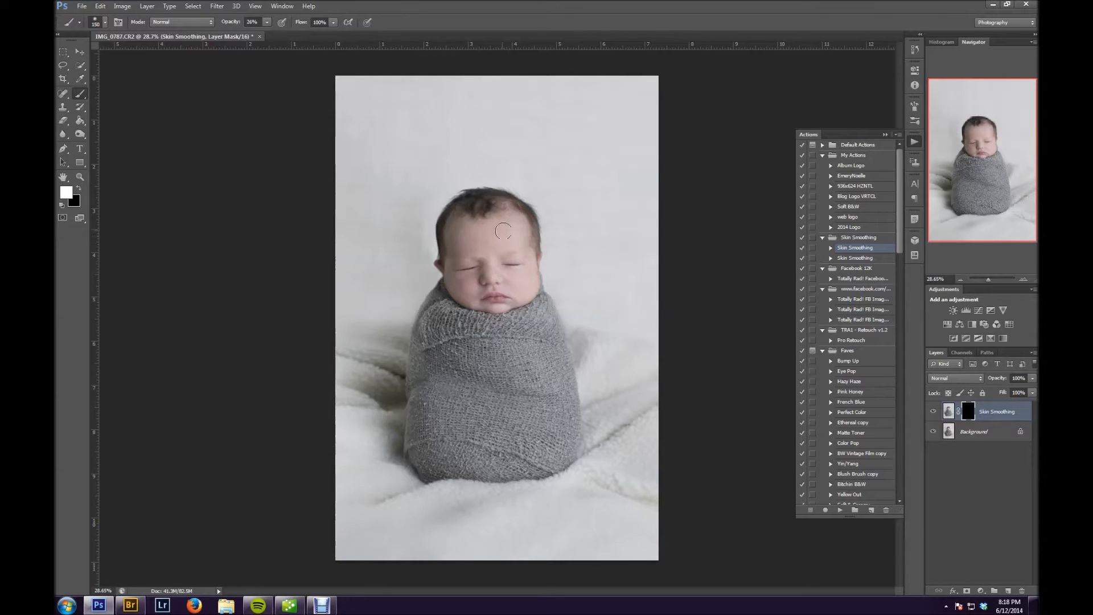
# Paint white on the Skin Smoothing layer mask over the baby's face at 26% opacity, reducing the brush from 150 to 90 px
pyautogui.moveTo(523, 288); pyautogui.dragTo(526, 285)
pyautogui.press('[')
pyautogui.press('[')
pyautogui.press('[')
pyautogui.press('[')
pyautogui.press(']')
pyautogui.scroll(5, 472, 331)
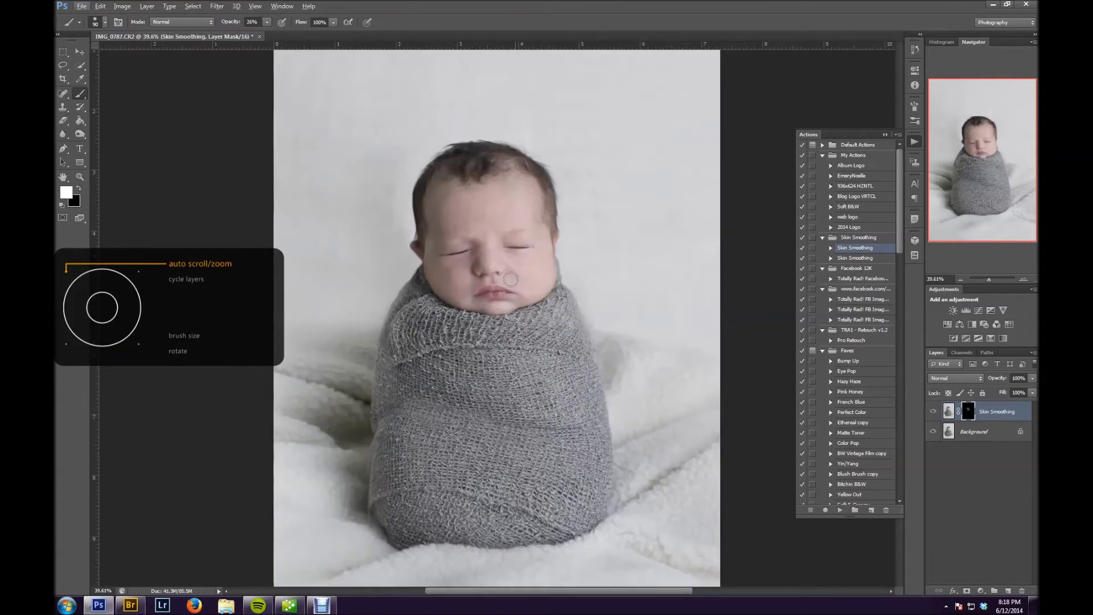
pyautogui.scroll(2, 511, 264)
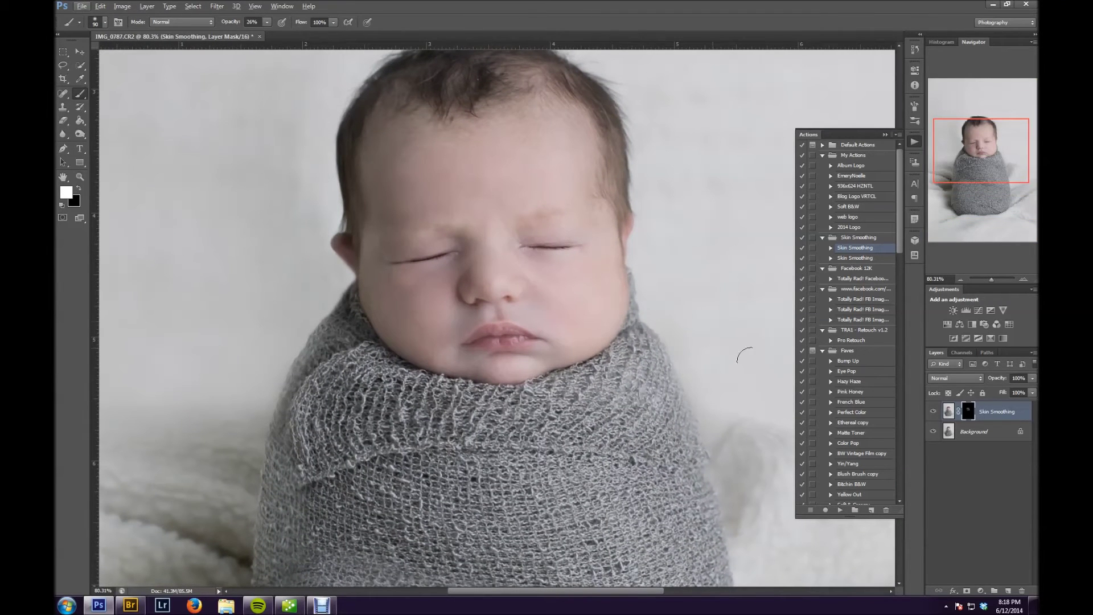
# Compare the baby's face with and without the Skin Smoothing layer by toggling its visibility
pyautogui.click(933, 412)
pyautogui.click(932, 412)
pyautogui.click(932, 412)
pyautogui.click(932, 412)
pyautogui.click(932, 412)
pyautogui.scroll(1, 441, 282)
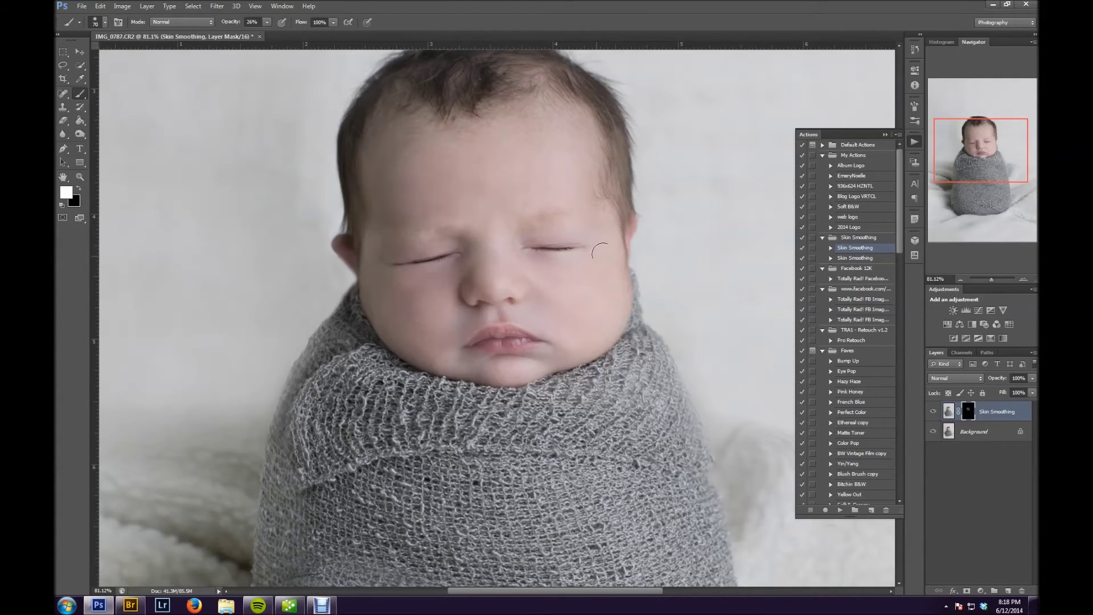
# Select the Background layer and bring the whole photo into view
pyautogui.click(991, 434)
pyautogui.moveTo(993, 278); pyautogui.dragTo(985, 282)
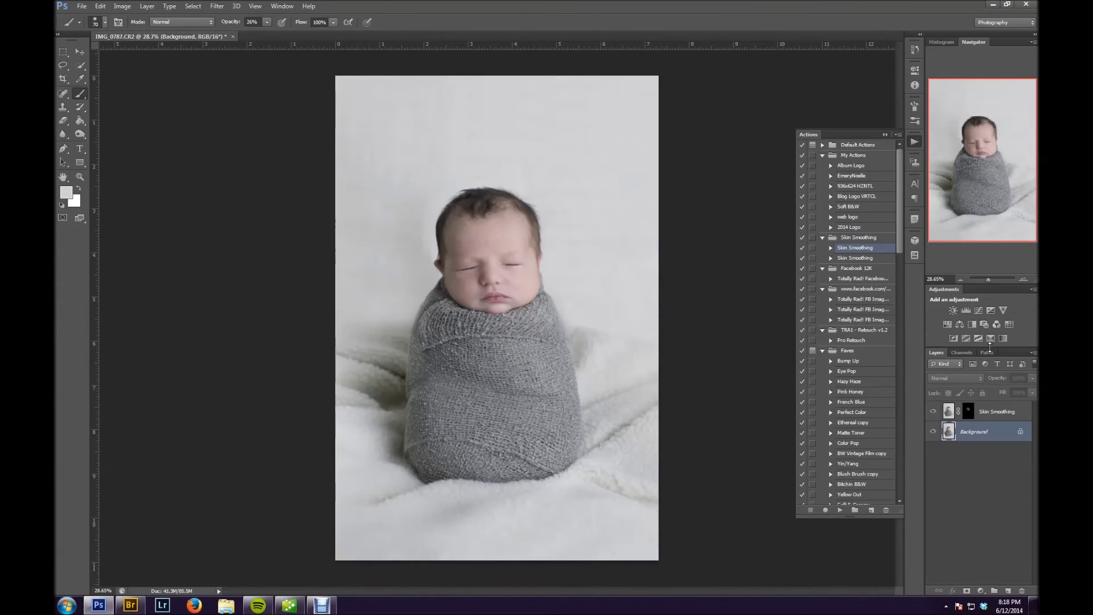